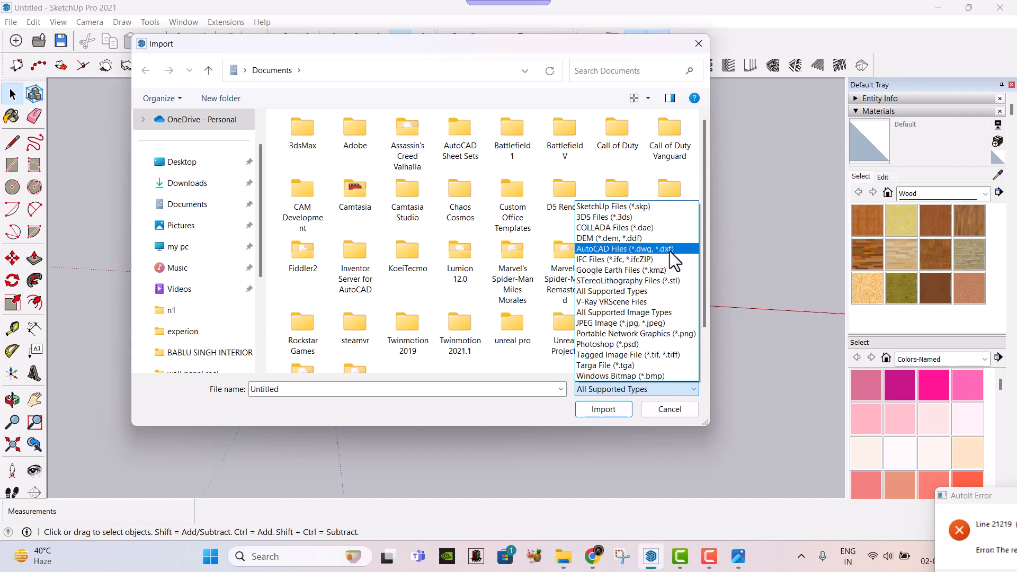
Filter the import for AutoCAD Files (*.dwg, *.dxf) and import the client's plan drawing from the client's interior folder on the Desktop.
left_click(669, 251)
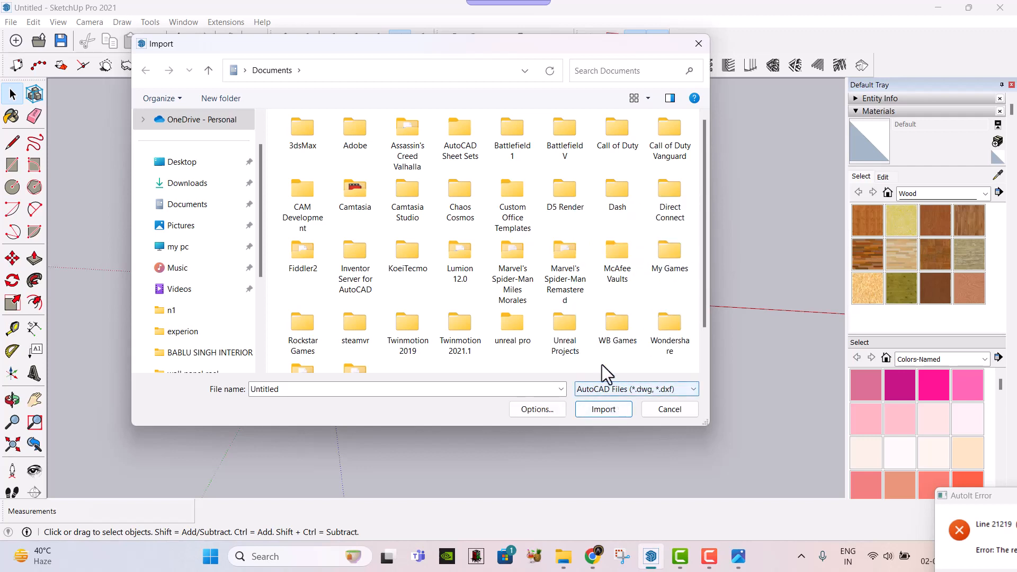
left_click(191, 164)
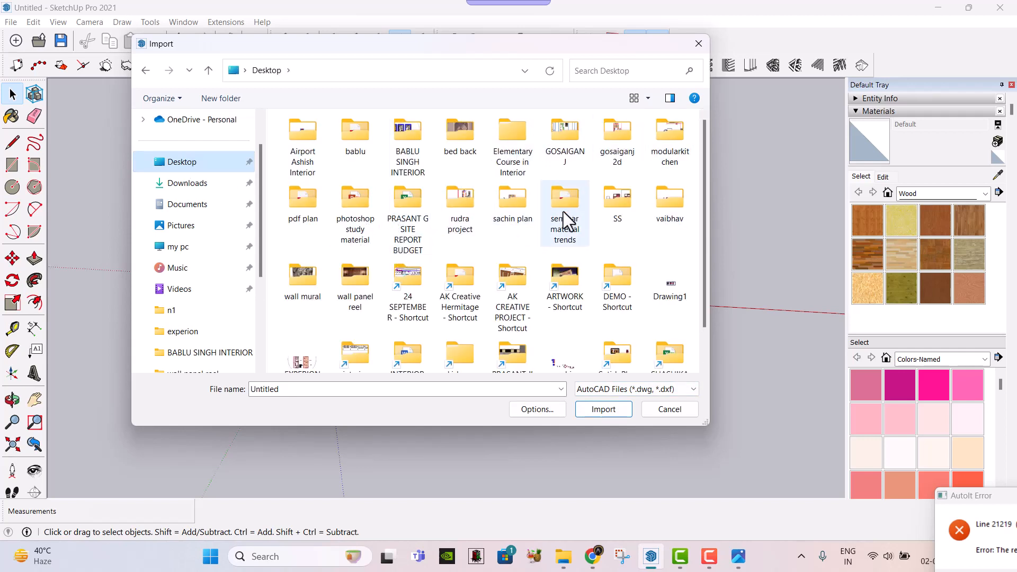
scroll(482, 296, "down", 1)
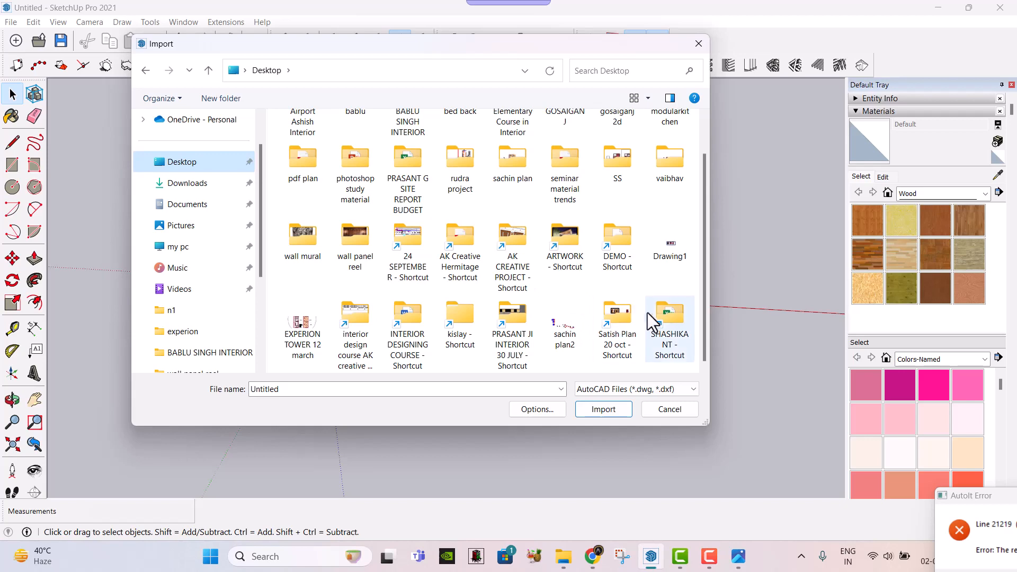
scroll(485, 248, "up", 1)
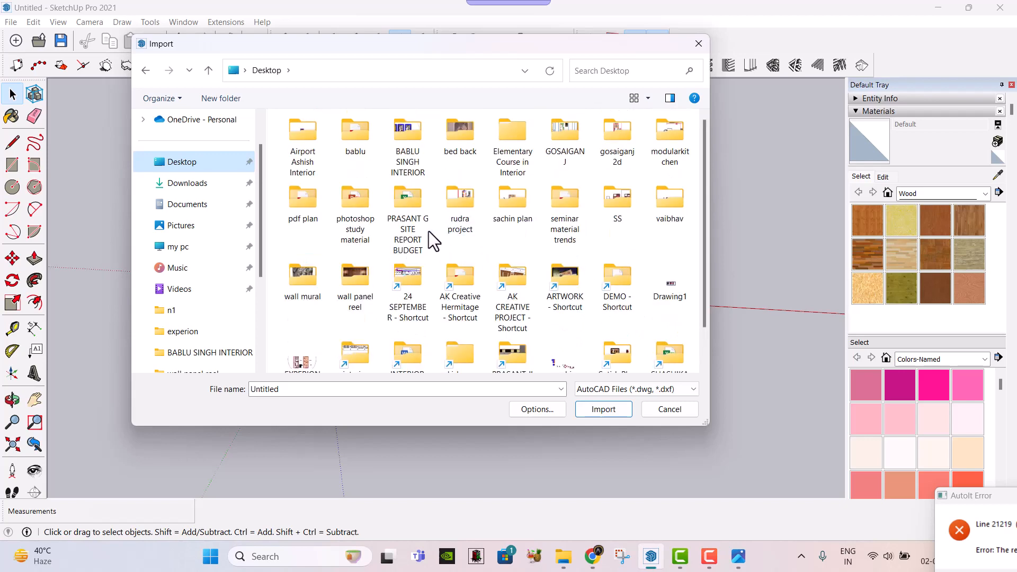
double_click(402, 162)
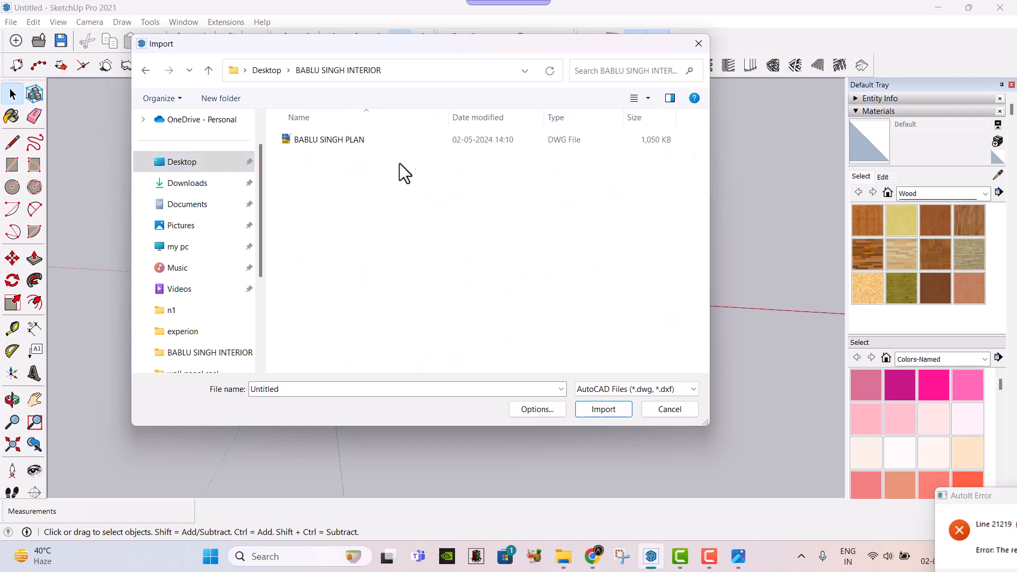
double_click(324, 140)
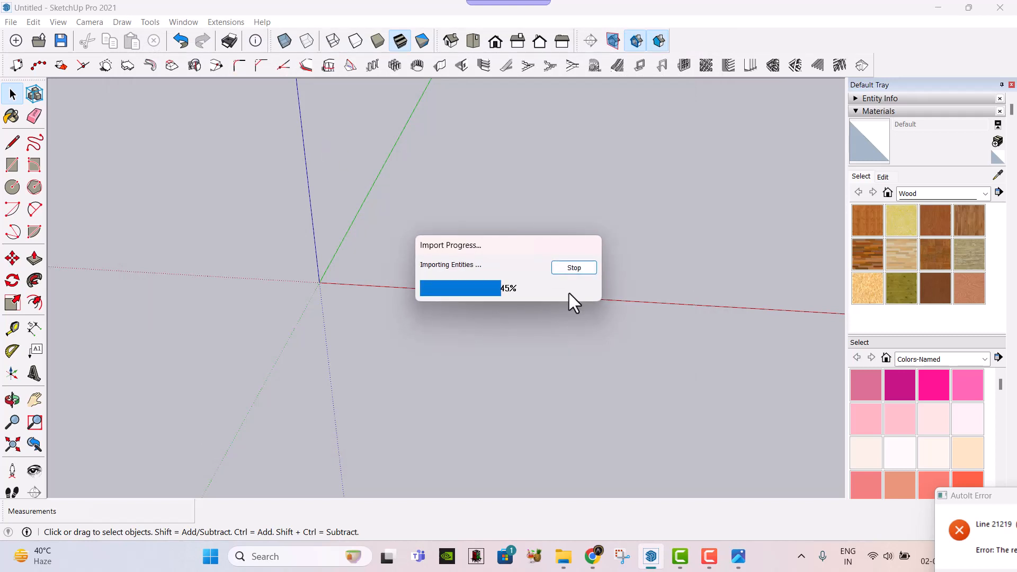
left_click(719, 560)
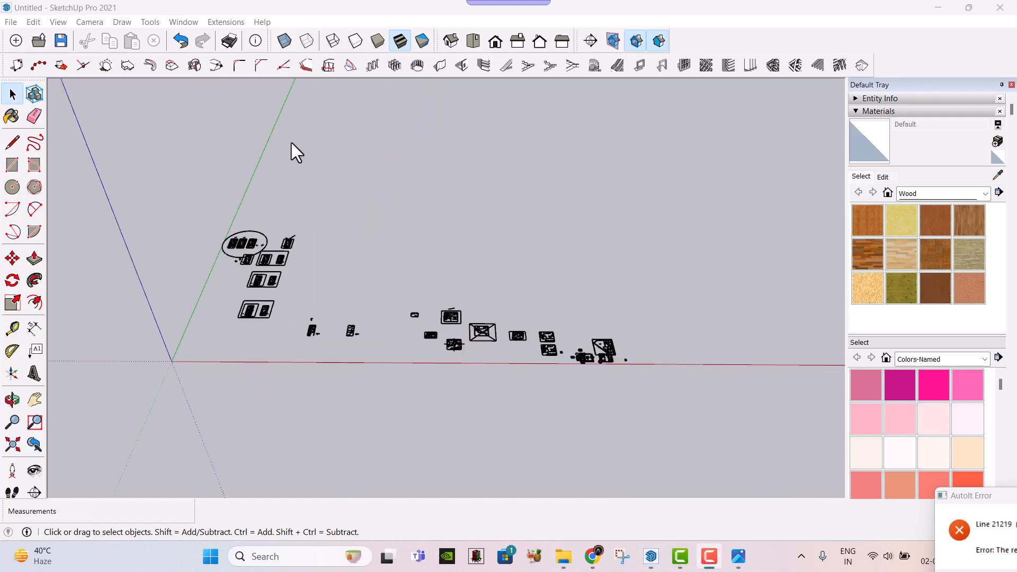
Examine the imported drawings to locate the floor plan needed for modelling.
scroll(228, 306, "up", 3)
scroll(273, 326, "up", 5)
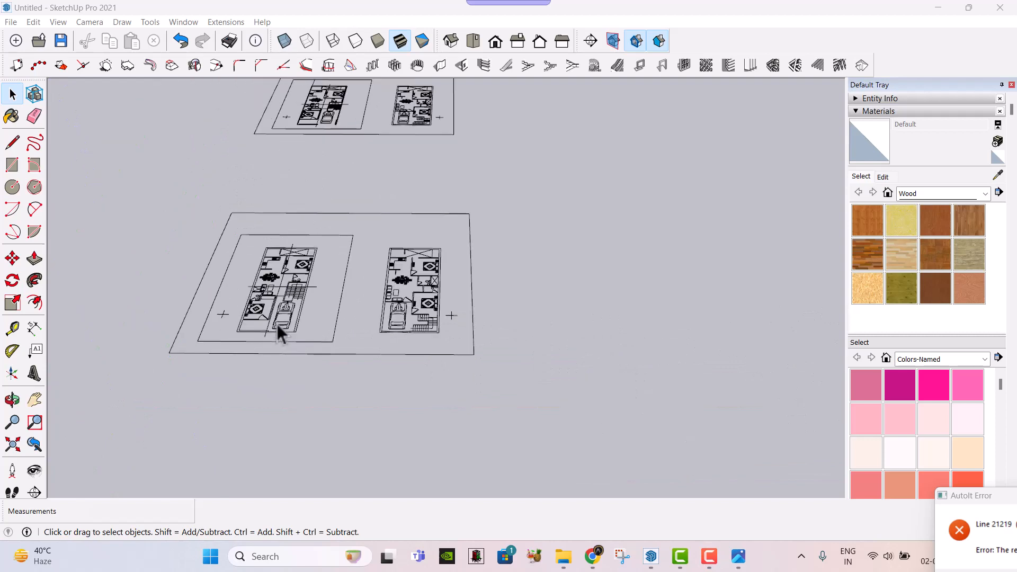
scroll(276, 331, "down", 7)
scroll(404, 325, "up", 8)
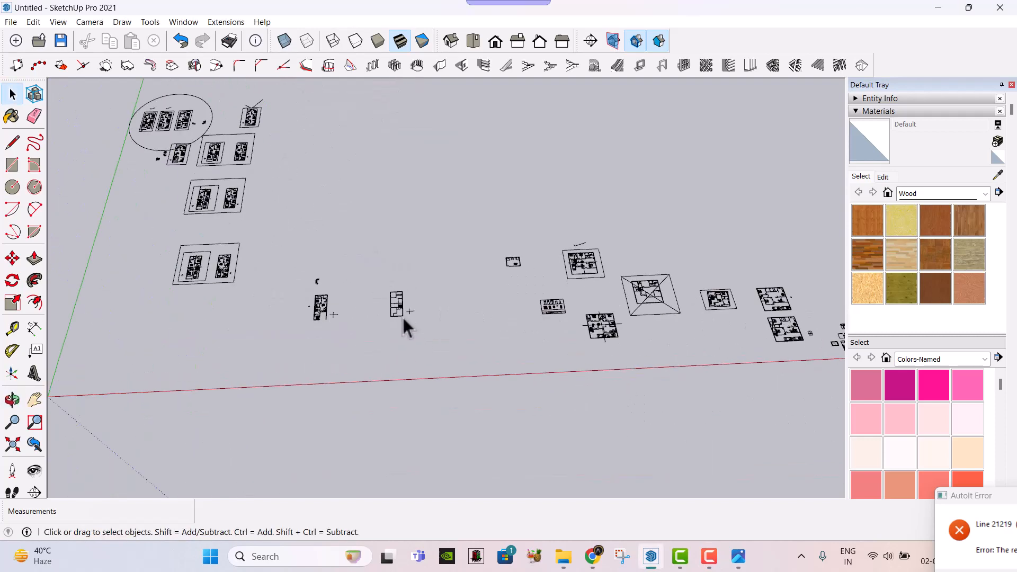
scroll(416, 307, "down", 5)
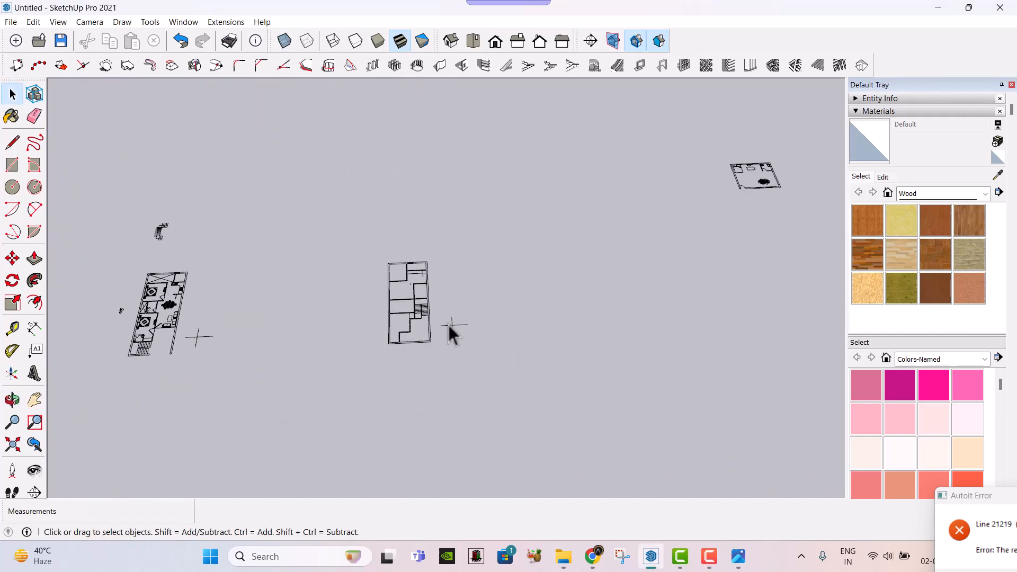
scroll(186, 326, "up", 4)
scroll(186, 327, "up", 2)
scroll(241, 328, "down", 8)
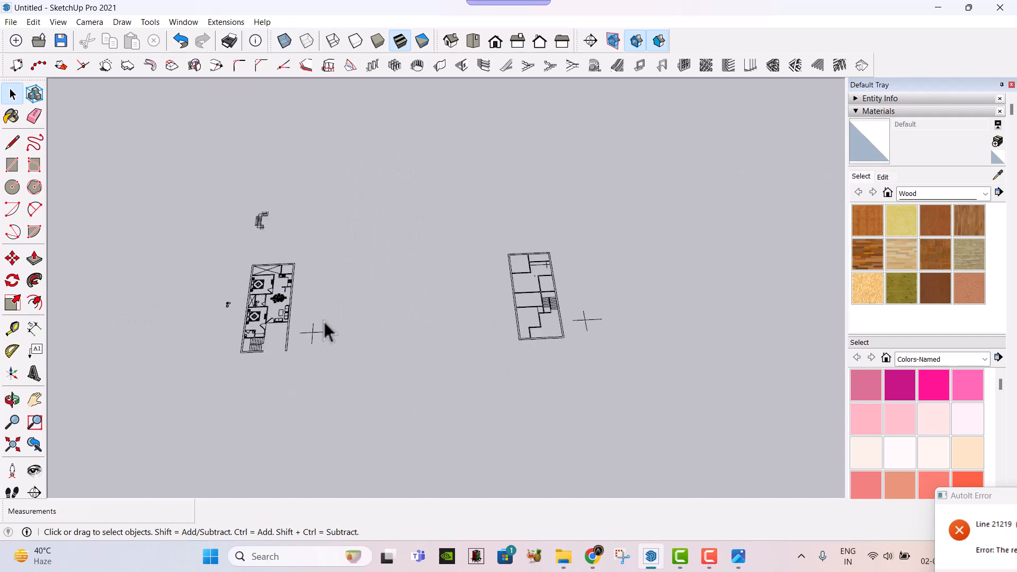
Open the imported drawing for editing and delete the cluster of plans far along the red axis, including the stray piece at its end.
double_click(419, 323)
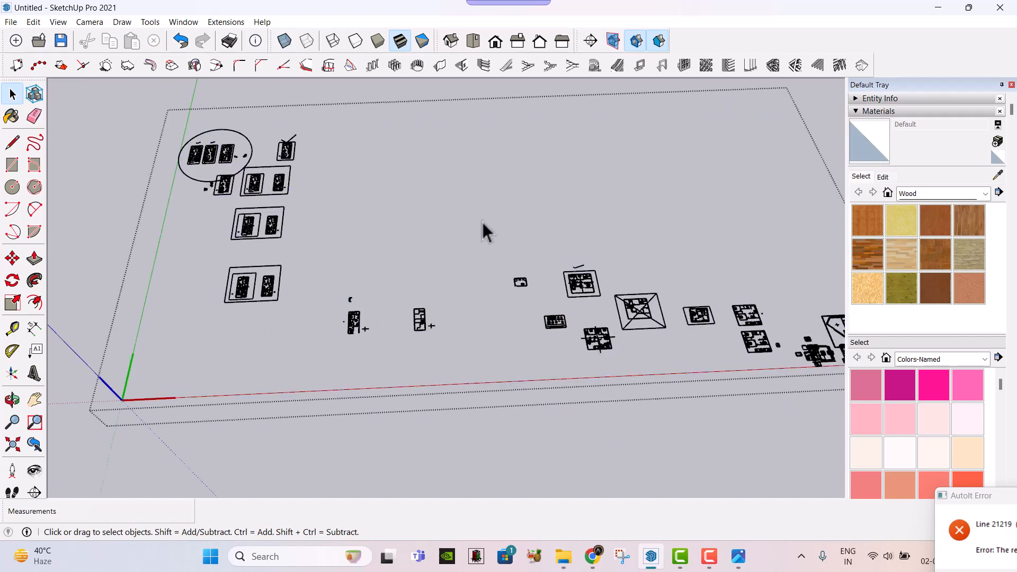
scroll(481, 220, "down", 1)
left_click_drag(467, 203, 631, 306)
left_click_drag(809, 404, 808, 404)
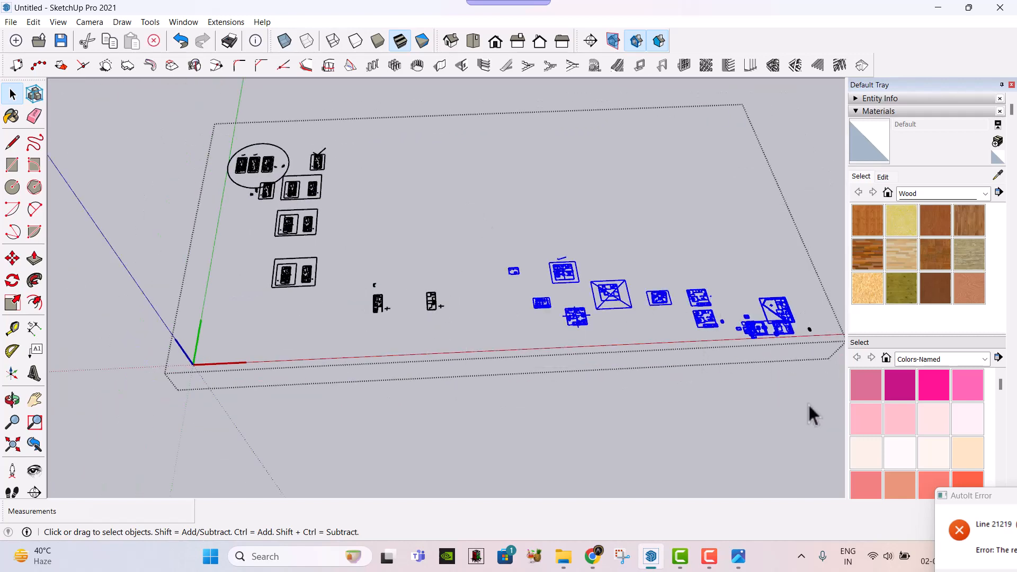
key("Delete")
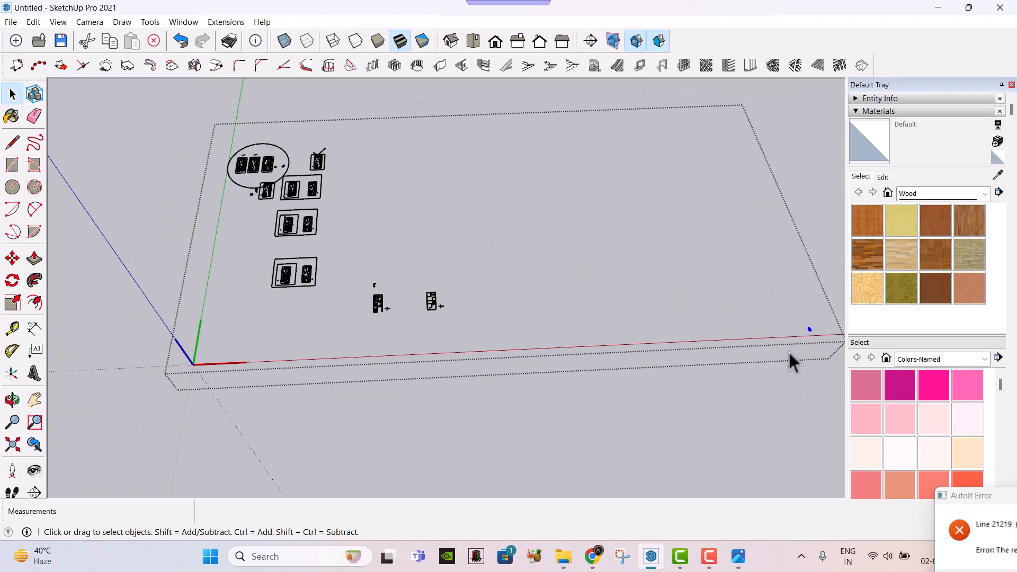
key("Delete")
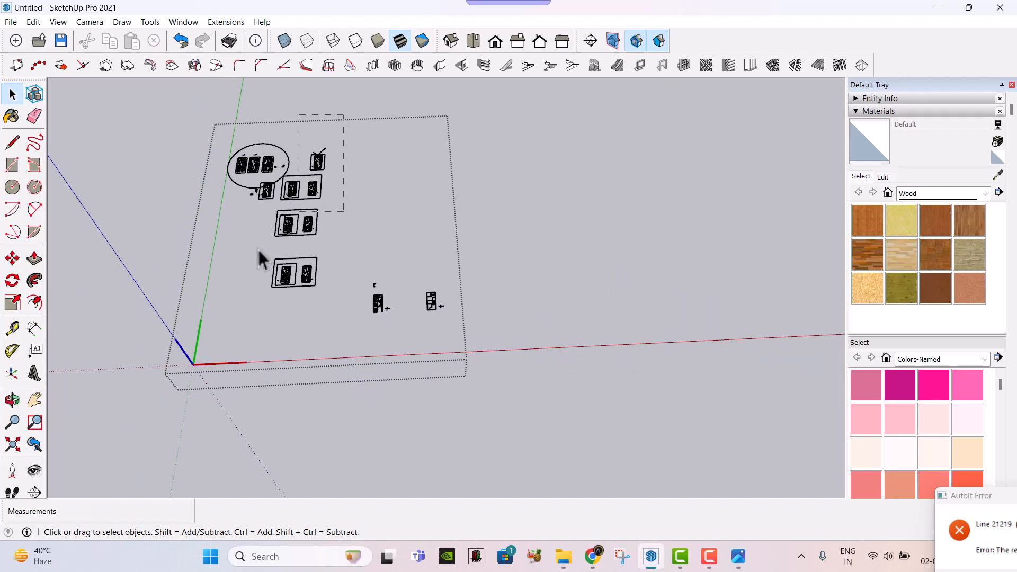
Delete the stacked plans near the green axis and the unfurnished plan with its cross mark.
left_click_drag(173, 326, 174, 326)
key("Delete")
scroll(434, 310, "up", 5)
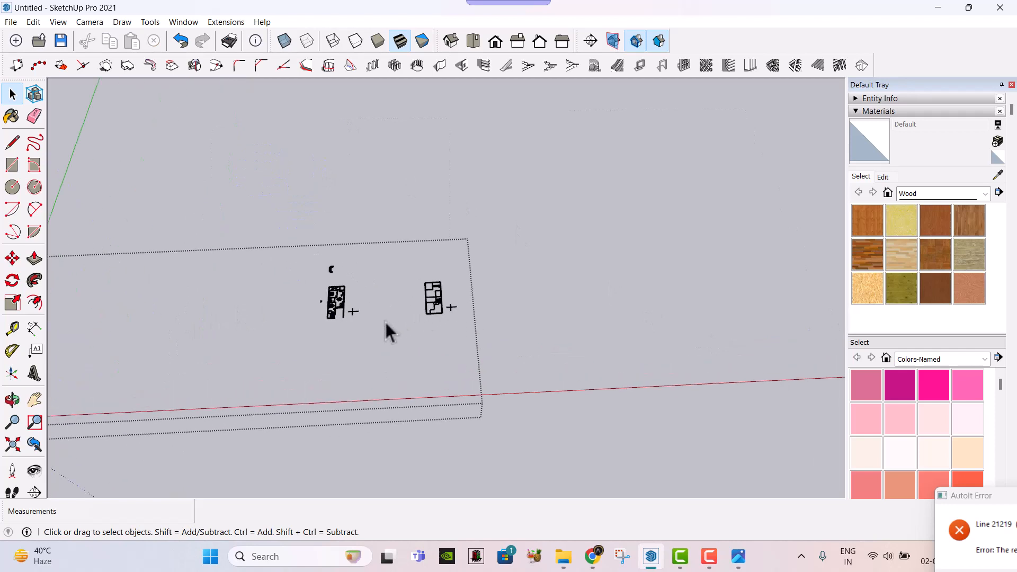
left_click_drag(433, 339, 432, 339)
key("Delete")
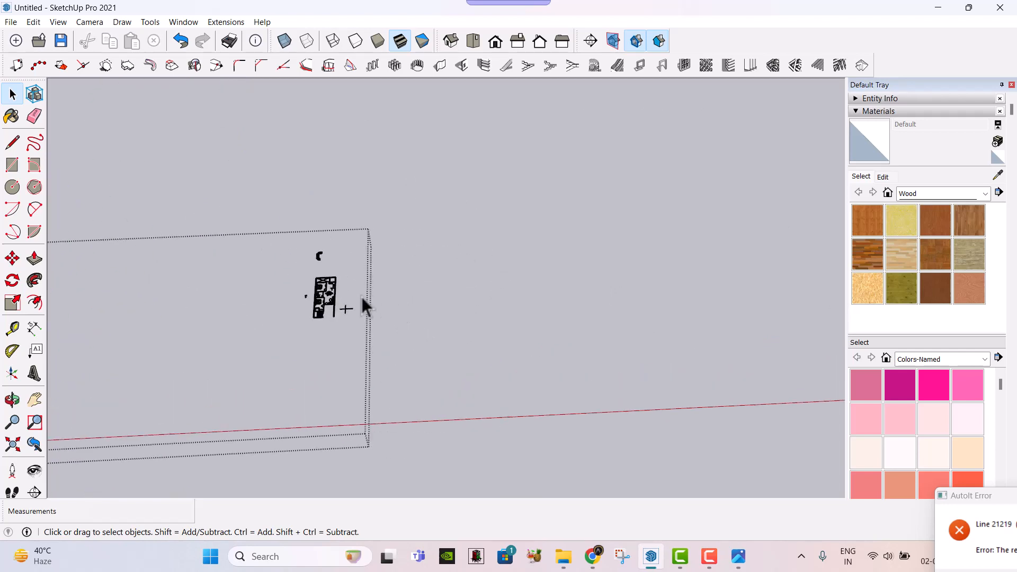
key("Delete")
Delete the stray pieces and cross mark around the remaining furnished plan, and close the group.
scroll(311, 284, "up", 2)
left_click_drag(290, 274, 276, 335)
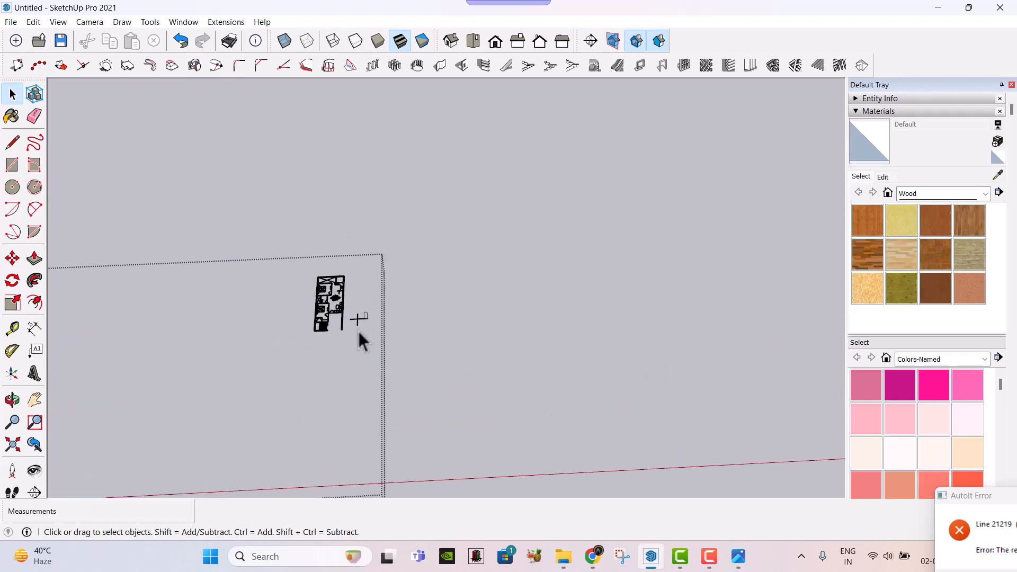
left_click_drag(373, 306, 351, 342)
key("Delete")
scroll(318, 340, "up", 2)
left_click(456, 319)
scroll(311, 294, "up", 5)
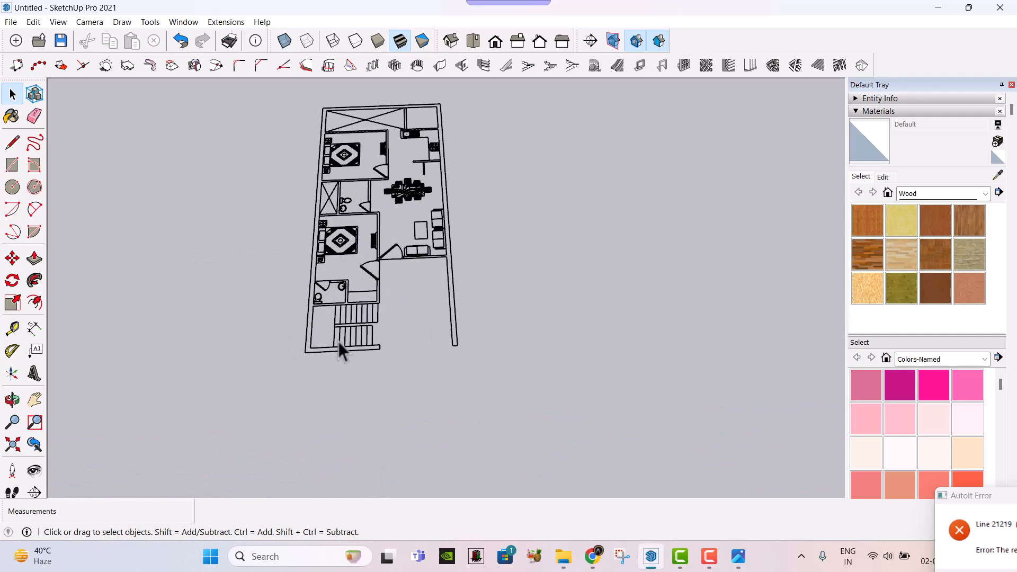
Draw a 9" by 9" square over the outer wall corner beside the kitchen's rear utility space.
scroll(339, 318, "up", 3)
middle_click_drag(341, 284, 651, 161)
scroll(647, 180, "up", 3)
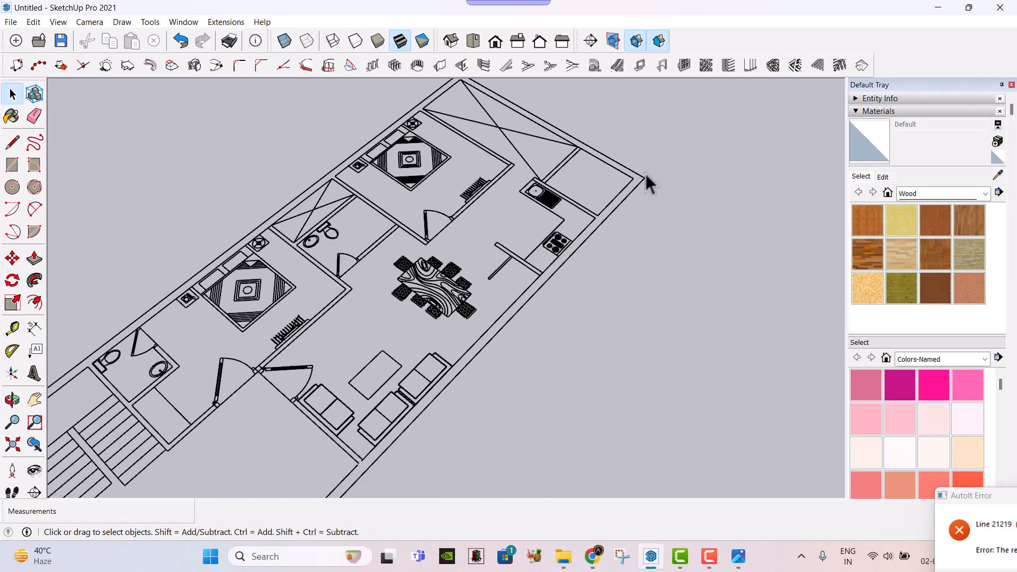
scroll(644, 176, "up", 3)
key("r")
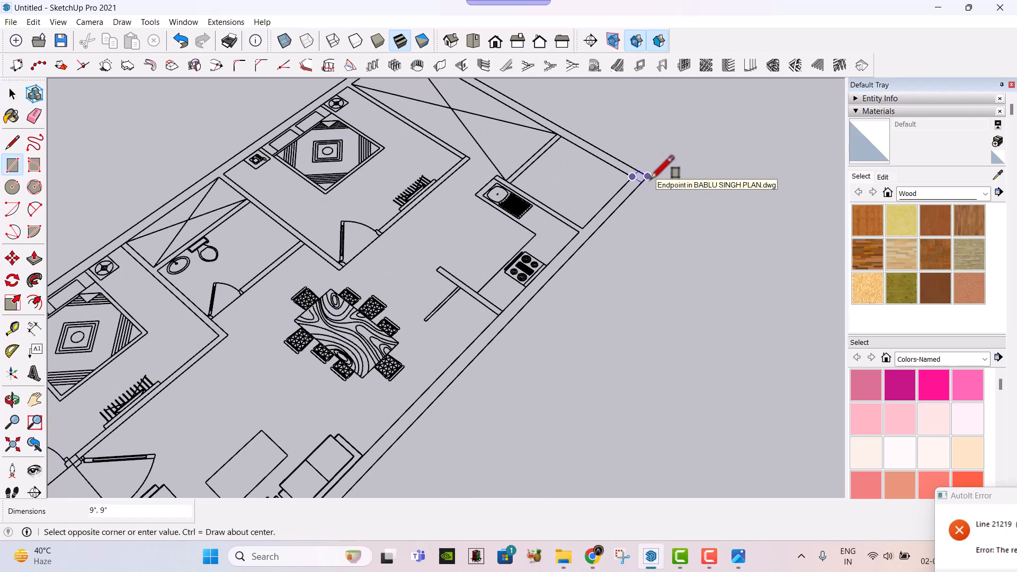
left_click(649, 176)
Push/Pull the corner square up to a height of 10'.
scroll(654, 177, "up", 3)
middle_click_drag(653, 186, 508, 239, "shift")
left_click(42, 260)
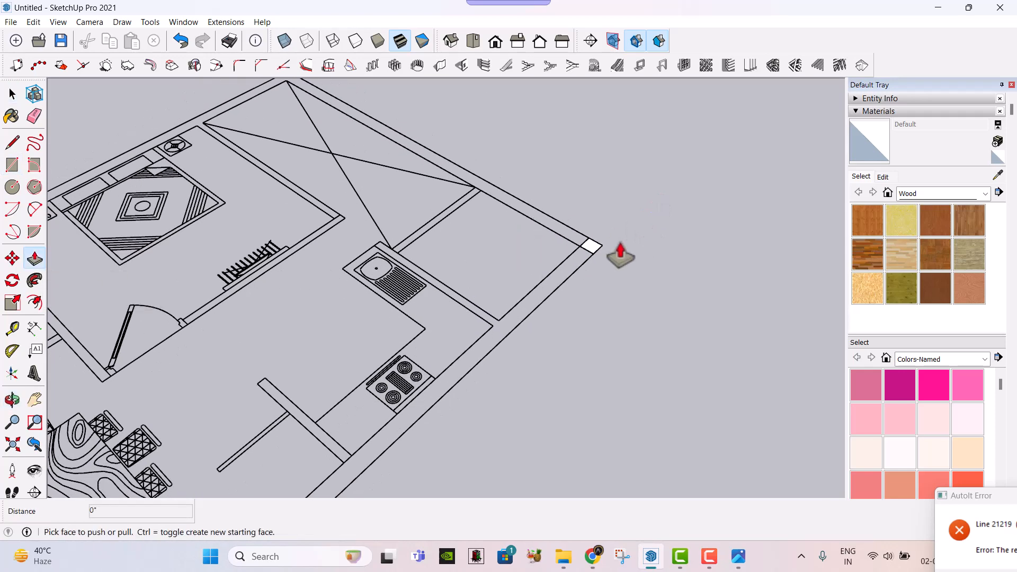
left_click_drag(595, 254, 614, 214)
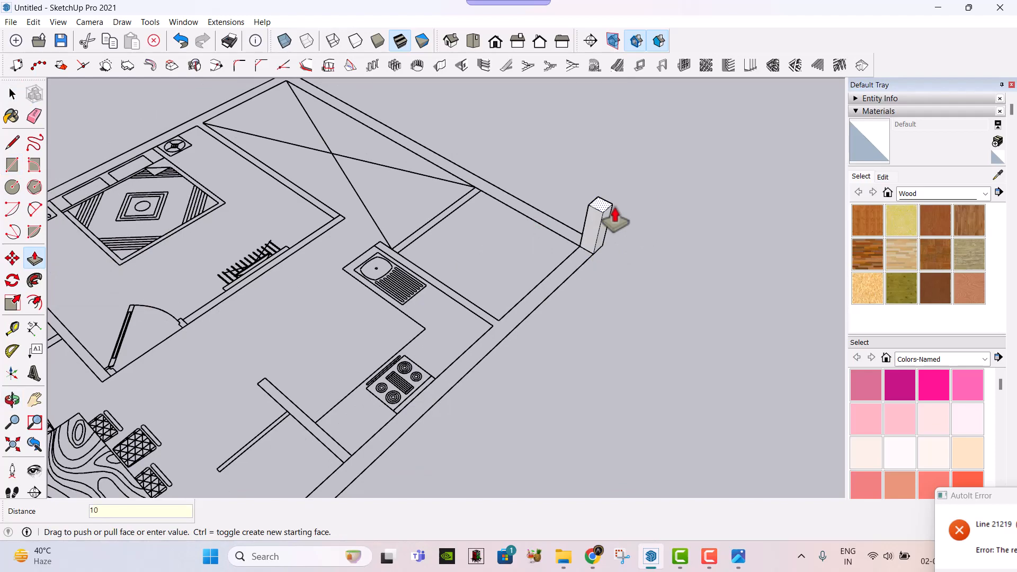
key("Return")
Extend the corner column along the rear outer wall to the far corner, as a new Push/Pull section.
scroll(595, 264, "down", 4)
middle_click_drag(562, 172, 887, 162)
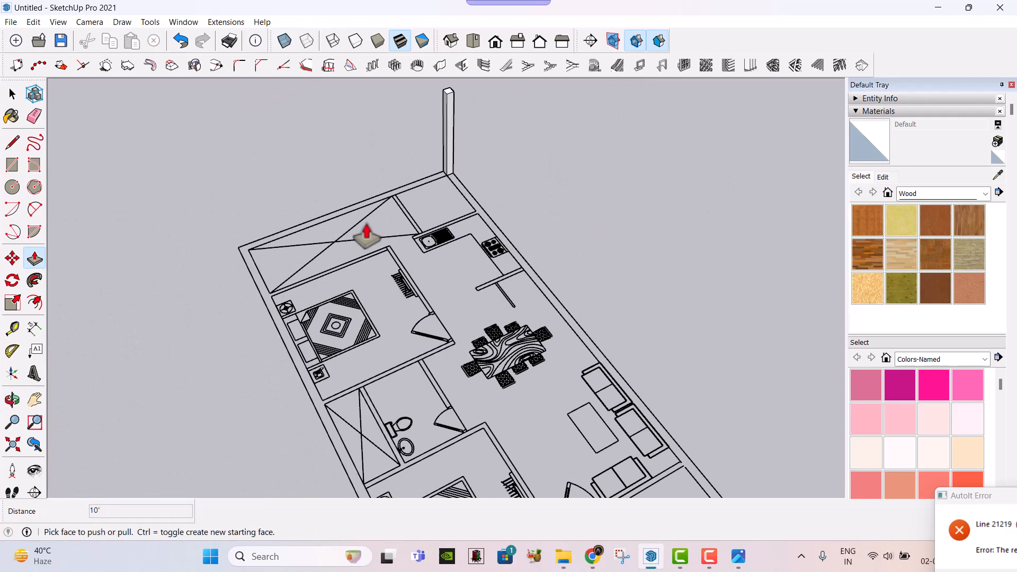
middle_click_drag(365, 234, 684, 241)
scroll(345, 249, "up", 5)
left_click(382, 183)
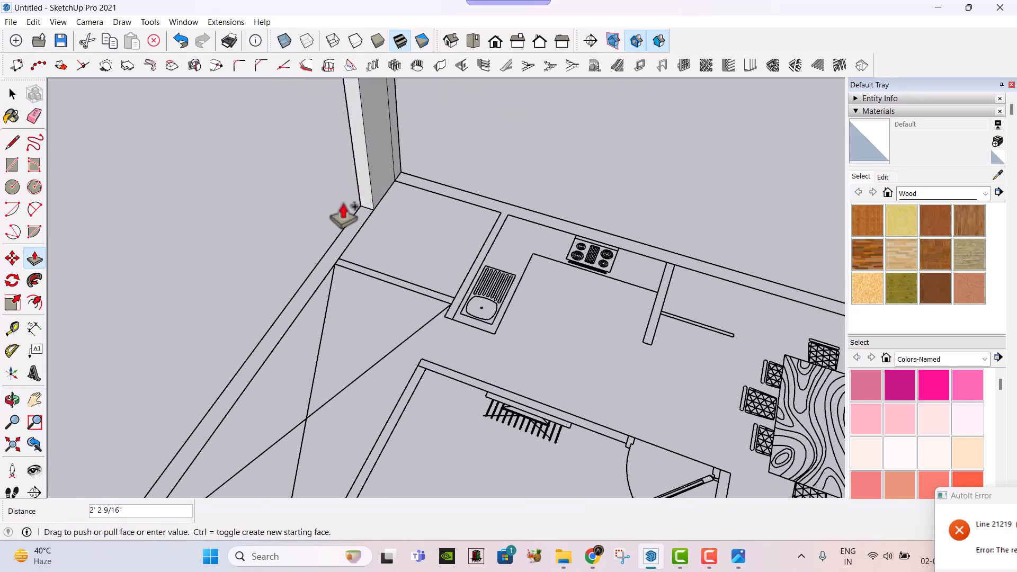
scroll(339, 215, "down", 5)
scroll(300, 289, "up", 5)
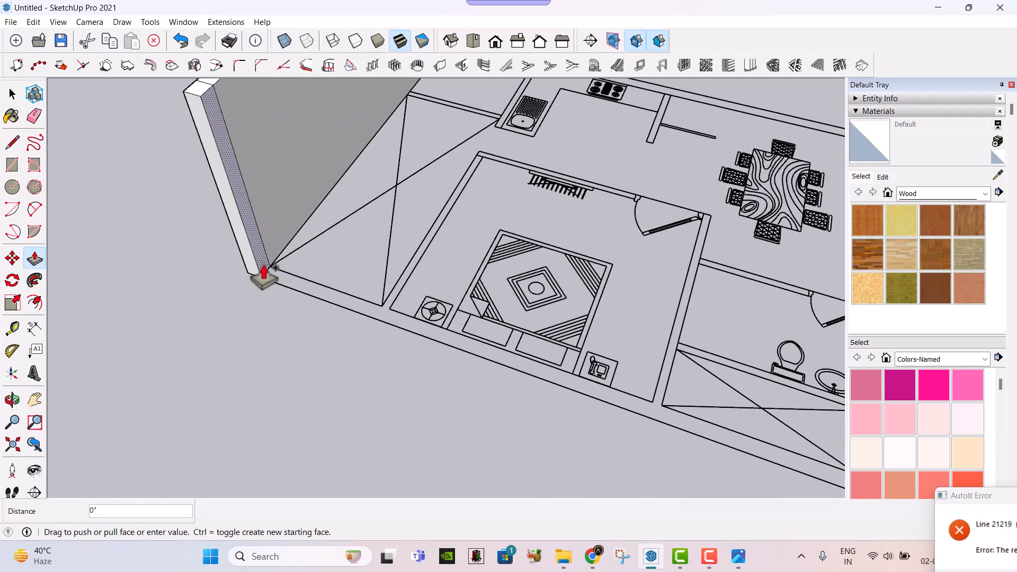
Extend the wall along the long outer side to the first bedroom's partition, and add a 4 1/2" segment across the partition.
middle_click_drag(263, 275, 190, 268)
scroll(506, 243, "down", 4)
middle_click_drag(630, 238, 547, 256)
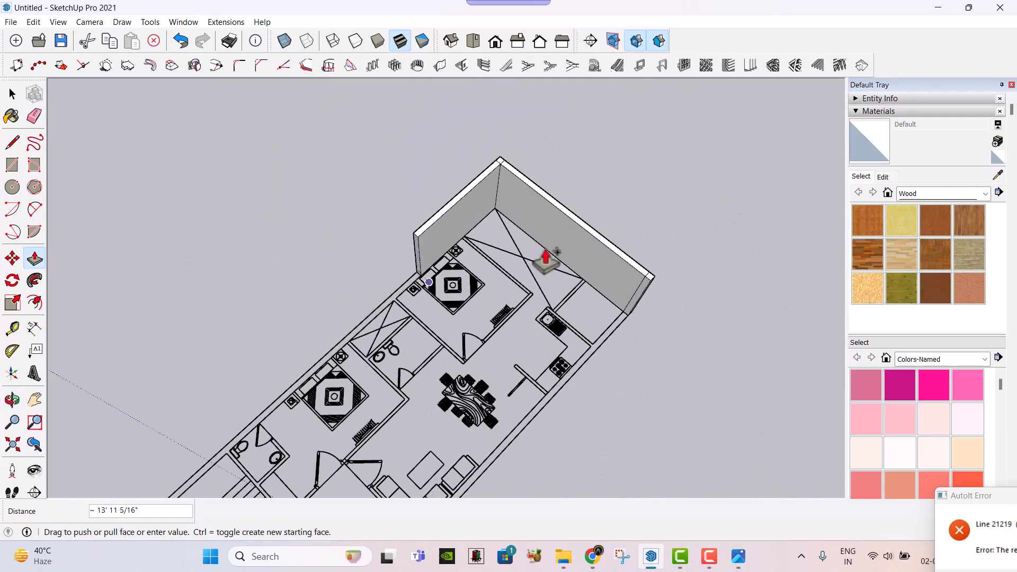
scroll(517, 251, "up", 6)
left_click(434, 248)
left_click(399, 215)
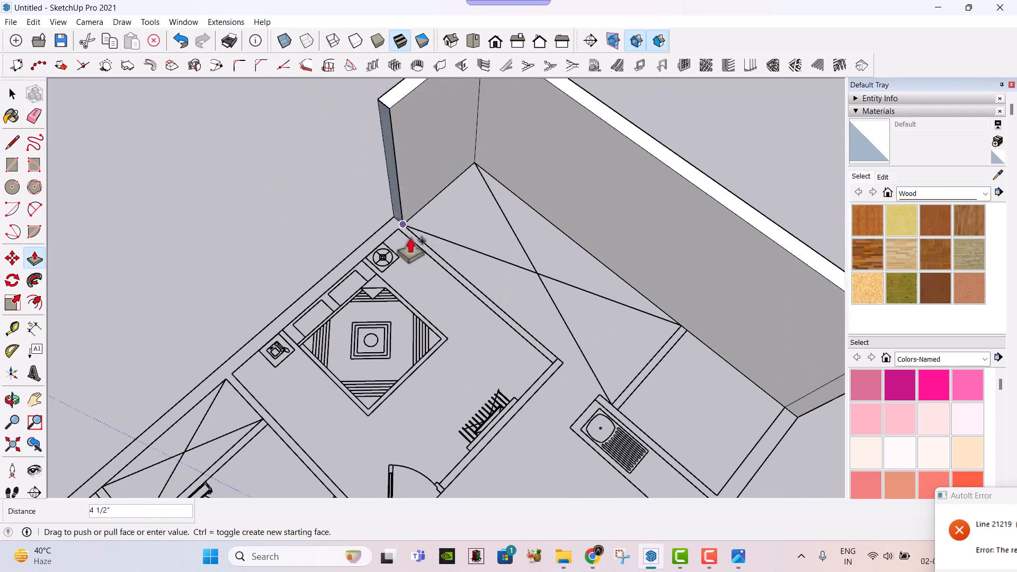
left_click(417, 246)
Extend the side wall 12' along the first bedroom, and add a 4 1/2" segment at the partition before the shaft.
left_click(393, 219)
middle_click_drag(288, 288, 453, 128, "shift")
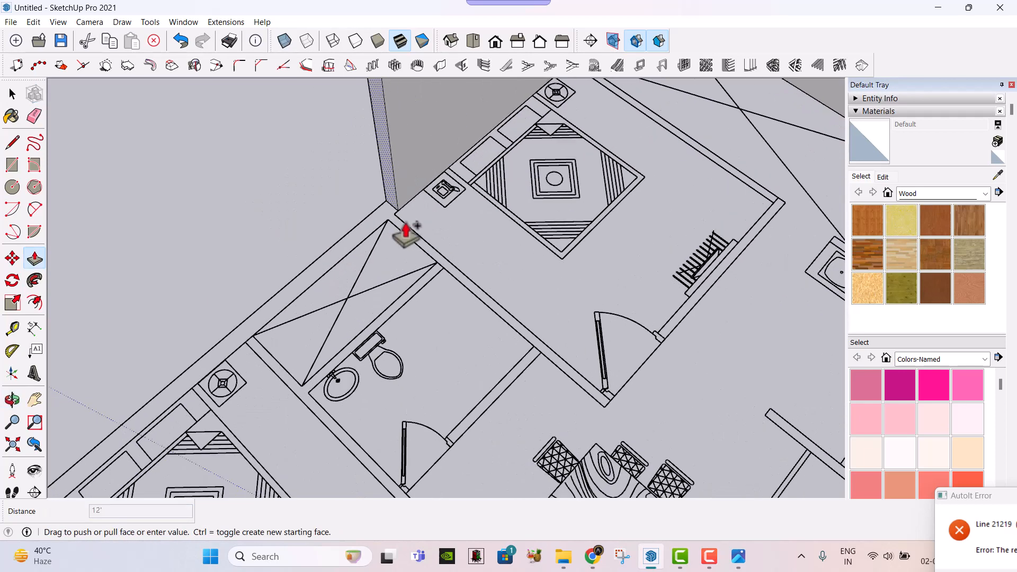
left_click(405, 228)
left_click(385, 202)
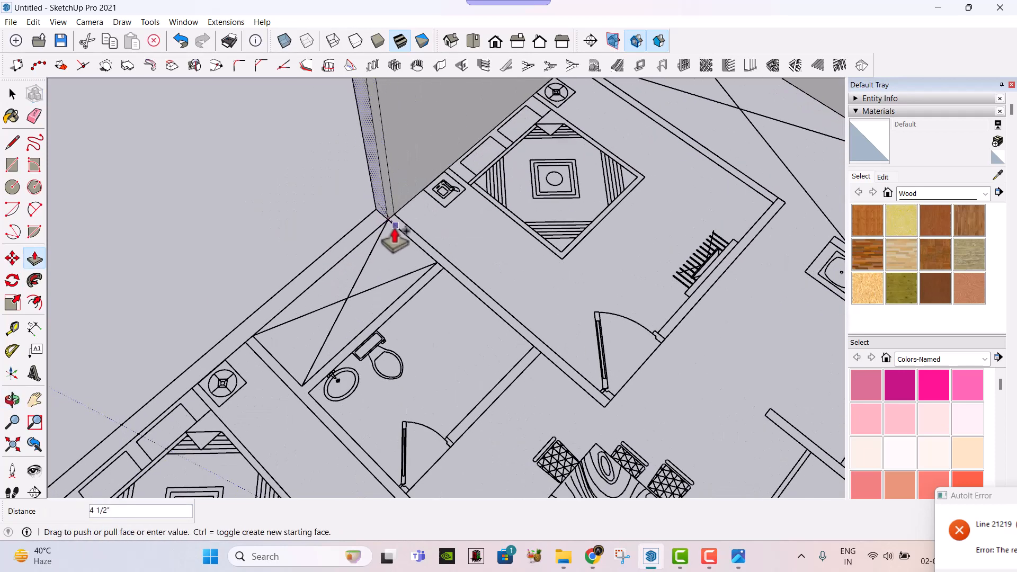
left_click(396, 227)
Extend the side wall 7' 6" along the shaft, and add a 4 1/2" segment at the second bedroom's partition.
left_click(384, 210)
middle_click_drag(242, 304, 431, 227, "shift")
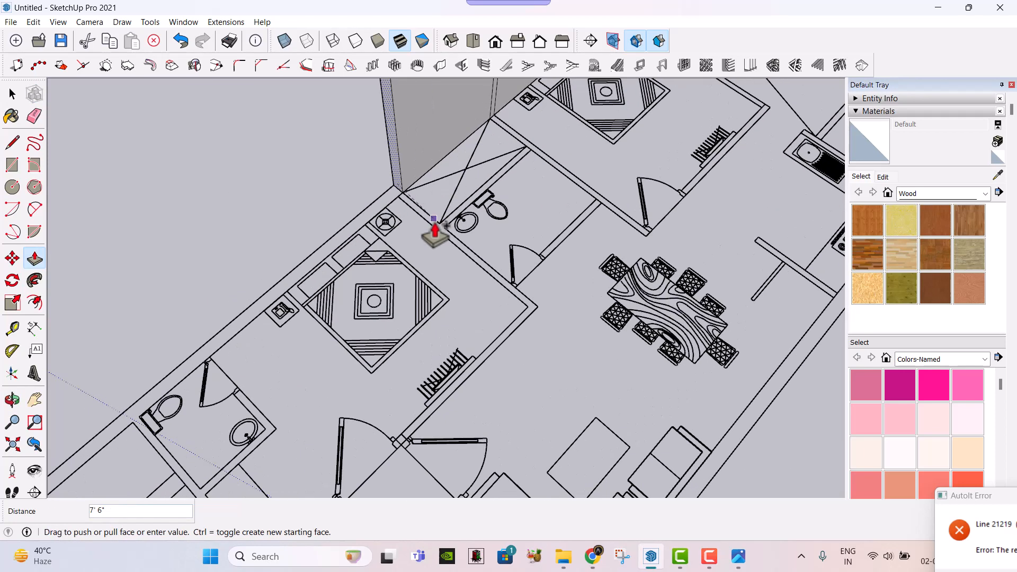
left_click(418, 222)
left_click(398, 190)
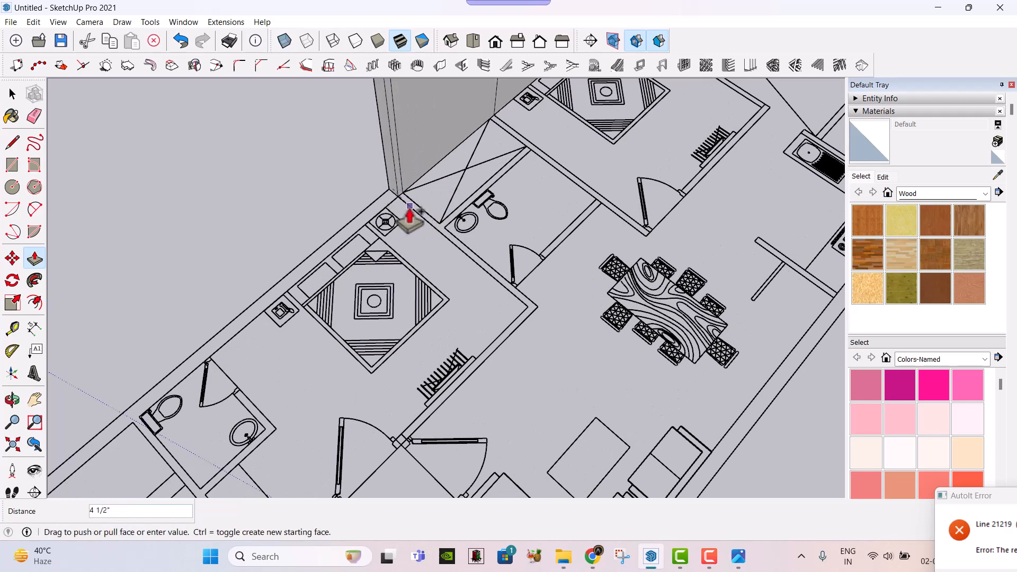
left_click(411, 210)
Extend the side wall about 18' past the second bedroom and its toilet to the staircase partition.
left_click(392, 188)
scroll(326, 250, "down", 1)
scroll(326, 250, "down", 2)
middle_click_drag(301, 290, 435, 177, "shift")
scroll(392, 222, "up", 2)
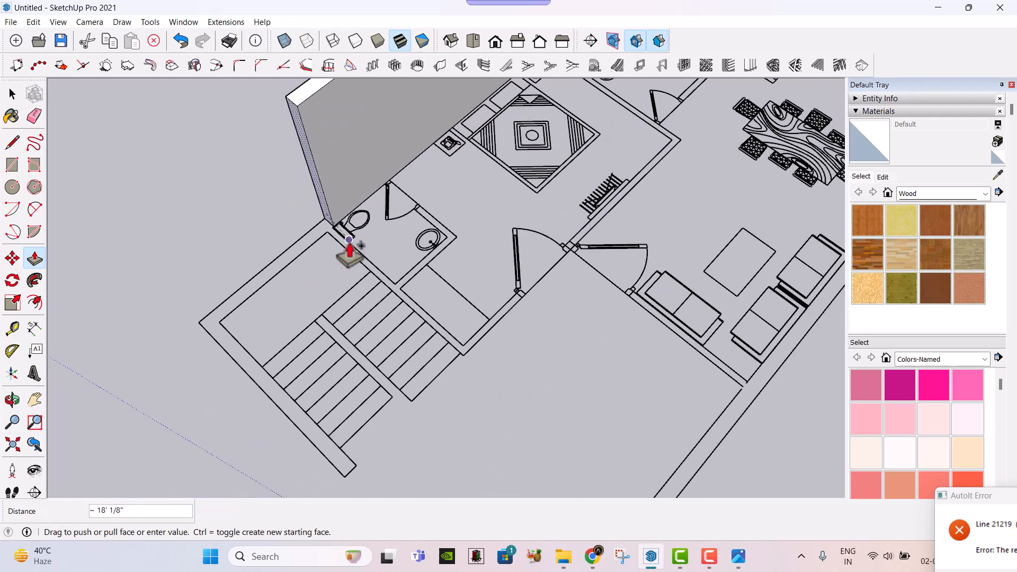
left_click(348, 241)
Add a segment of about 4 3/8" at the staircase partition, and extend the side wall 7' 6" along the stairs.
left_click(329, 225)
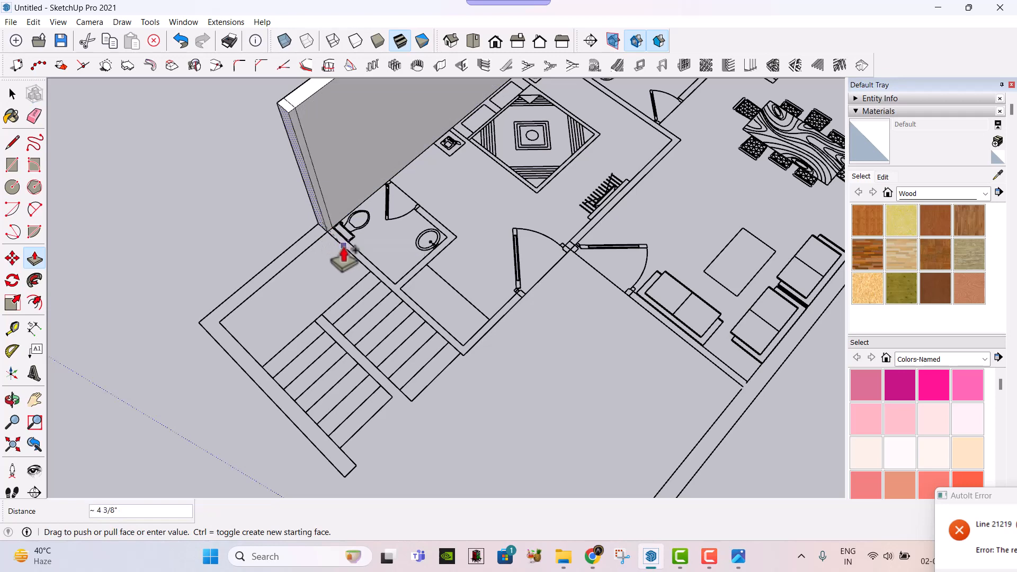
left_click(343, 250)
left_click(321, 228)
left_click(199, 322)
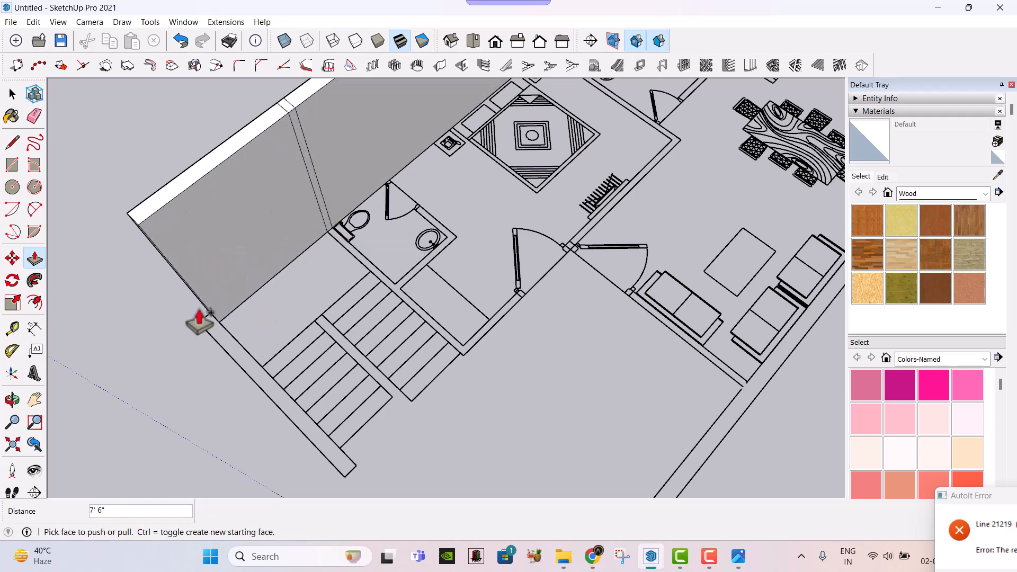
Add a 9" corner segment to the side wall, and pull a wall from it along the staircase's outer edge to its end.
scroll(244, 222, "down", 2)
scroll(239, 248, "up", 2)
scroll(240, 240, "up", 1)
left_click(231, 236)
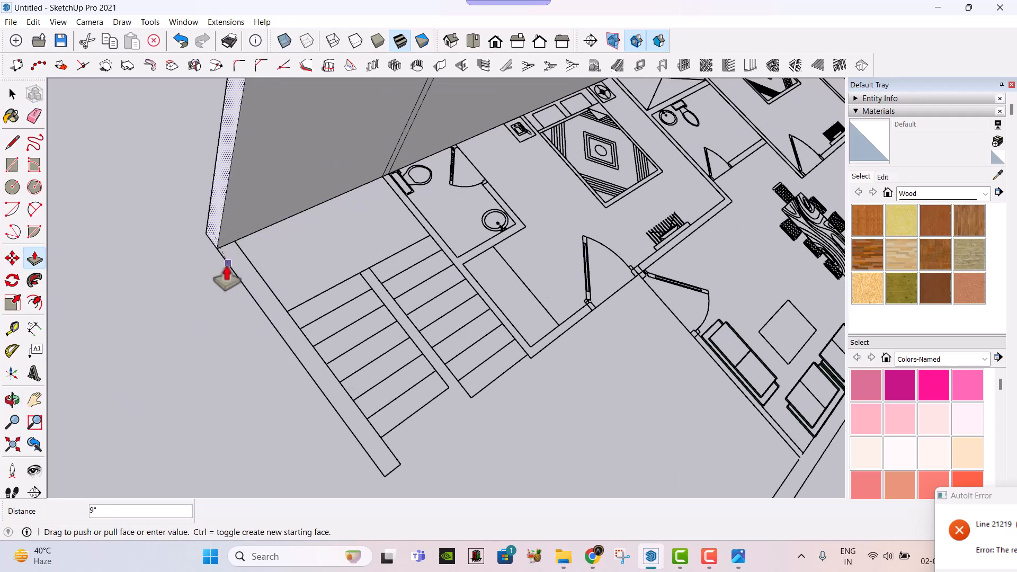
left_click(226, 268)
key("ctrl+z")
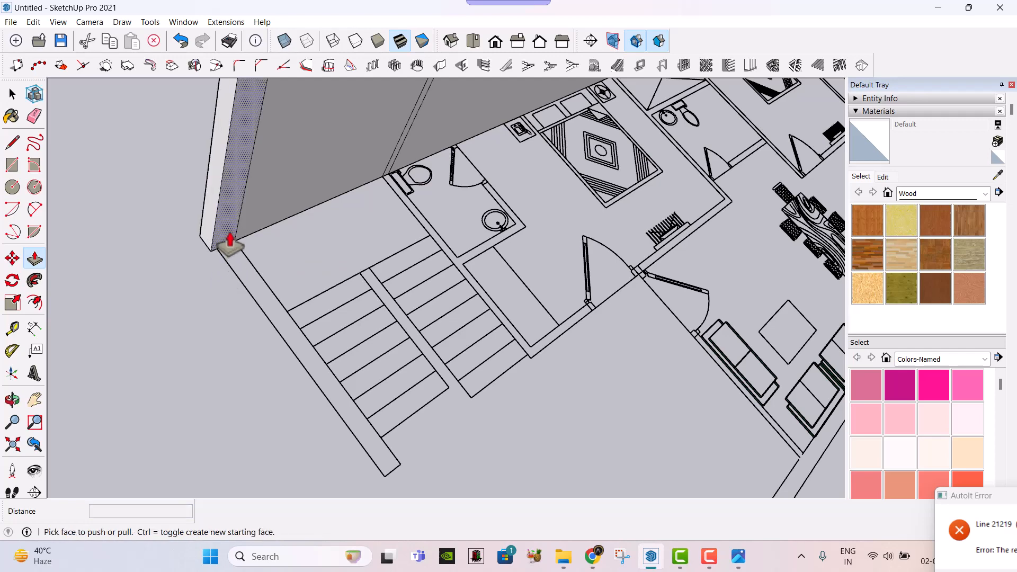
left_click(231, 235)
left_click(228, 263)
left_click(228, 234)
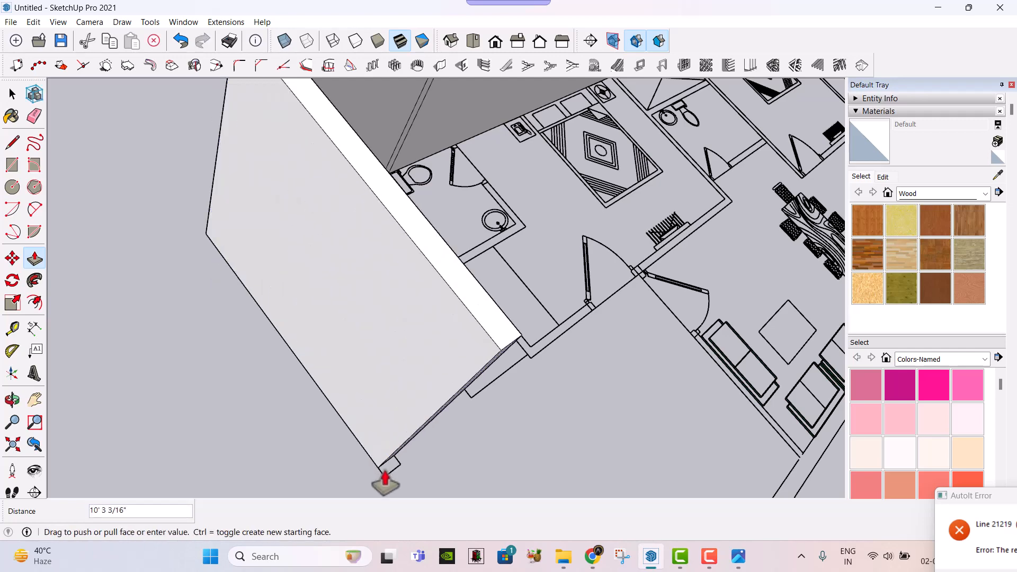
left_click(385, 476)
Pull the partition wall 10' from the side wall, between the staircase and the second bedroom's toilet.
scroll(327, 193, "down", 2)
middle_click_drag(582, 228, 369, 243)
scroll(386, 213, "up", 1)
scroll(123, 267, "up", 2)
left_click(133, 267)
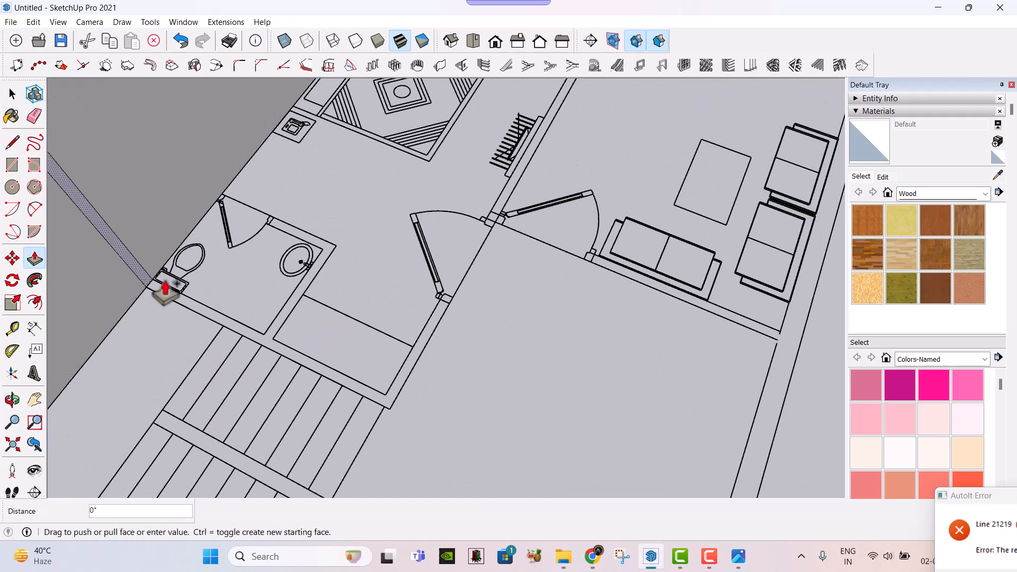
middle_click_drag(333, 317, 191, 270)
scroll(377, 254, "up", 1)
scroll(377, 256, "up", 1)
left_click(381, 316)
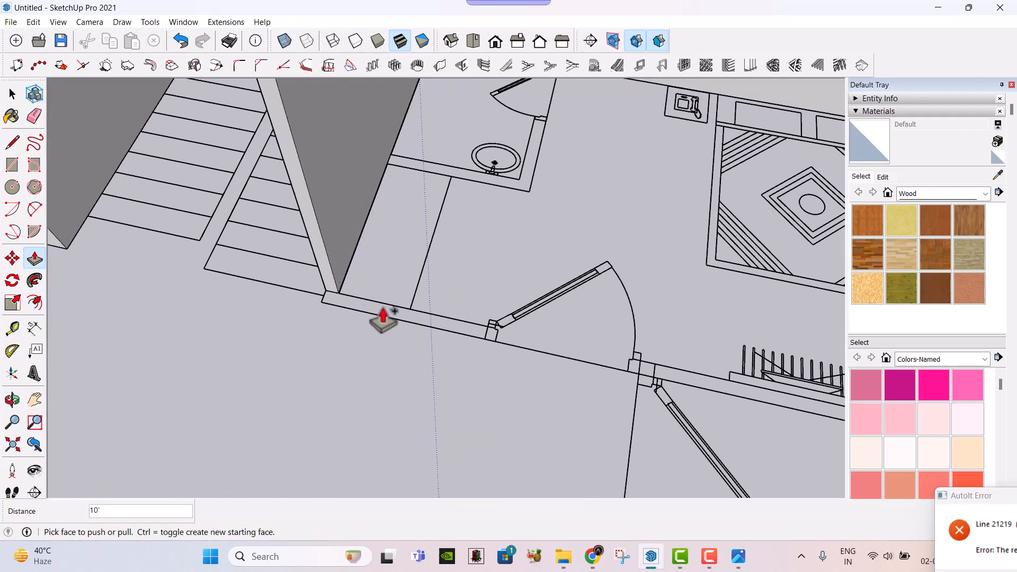
Add a 4 1/2" corner segment at the partition's end, and extend the wall from it about 4' 5" to the bedroom door.
left_click(329, 294)
left_click(367, 327)
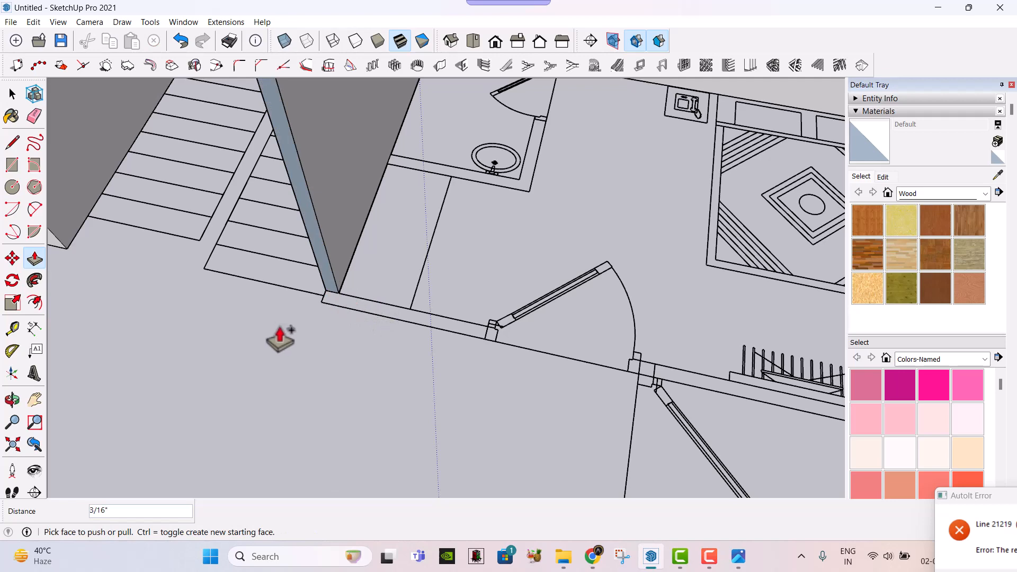
left_click(329, 293)
left_click(340, 307)
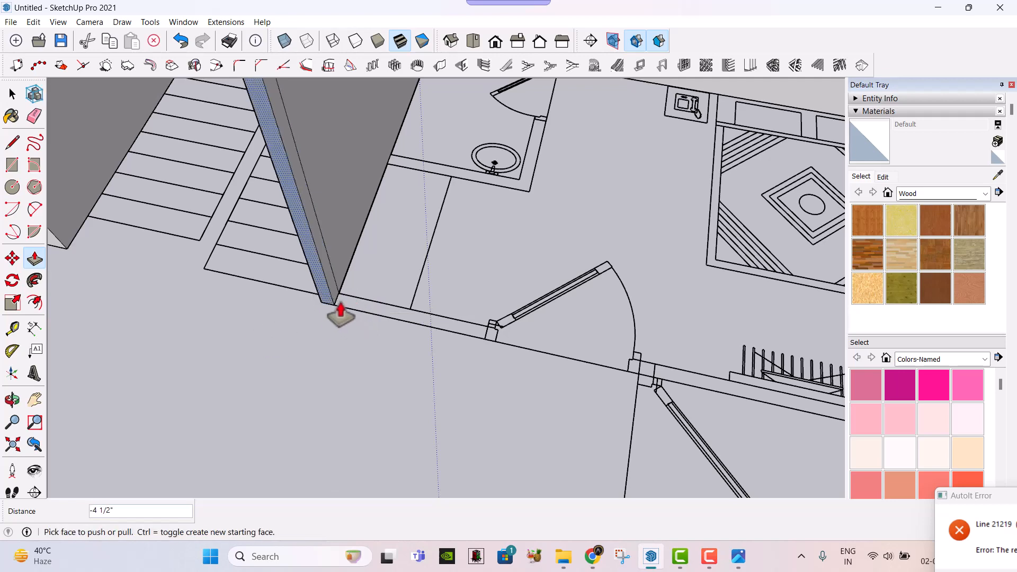
key("ctrl")
left_click(334, 289)
middle_click_drag(477, 338, 381, 290, "shift")
scroll(383, 292, "up", 1)
left_click(385, 289)
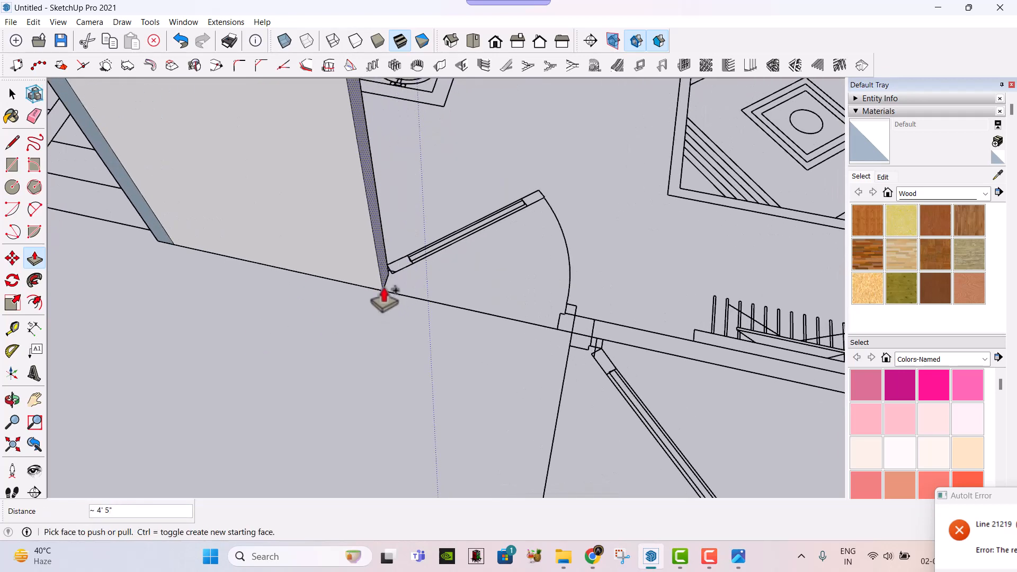
Extend the wall from the near door jamb across the second bedroom's door opening.
left_click(385, 290)
left_click(564, 333)
middle_click_drag(537, 300, 377, 239)
scroll(443, 261, "up", 1)
left_click(388, 246)
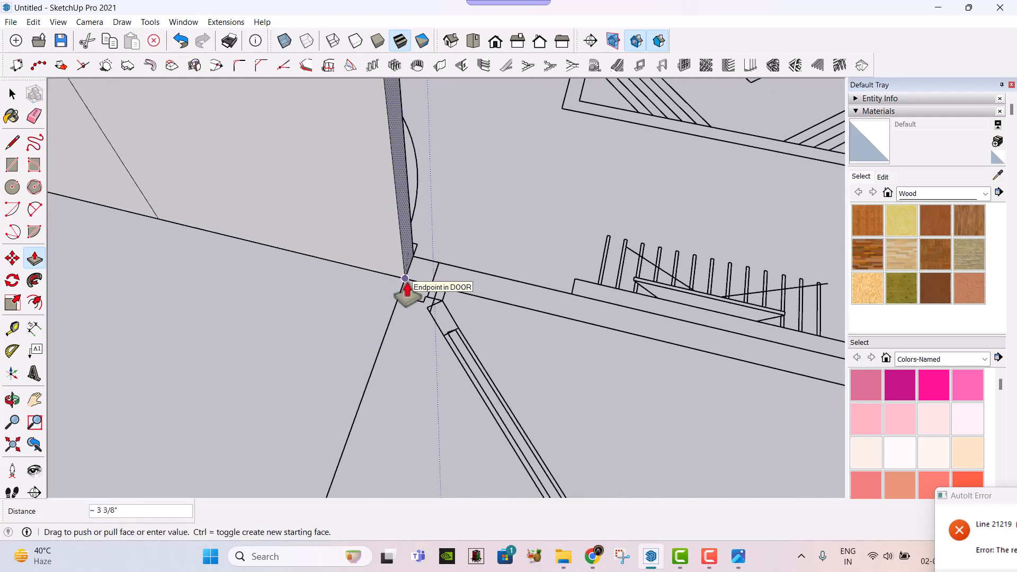
left_click(405, 279)
key("ctrl+z")
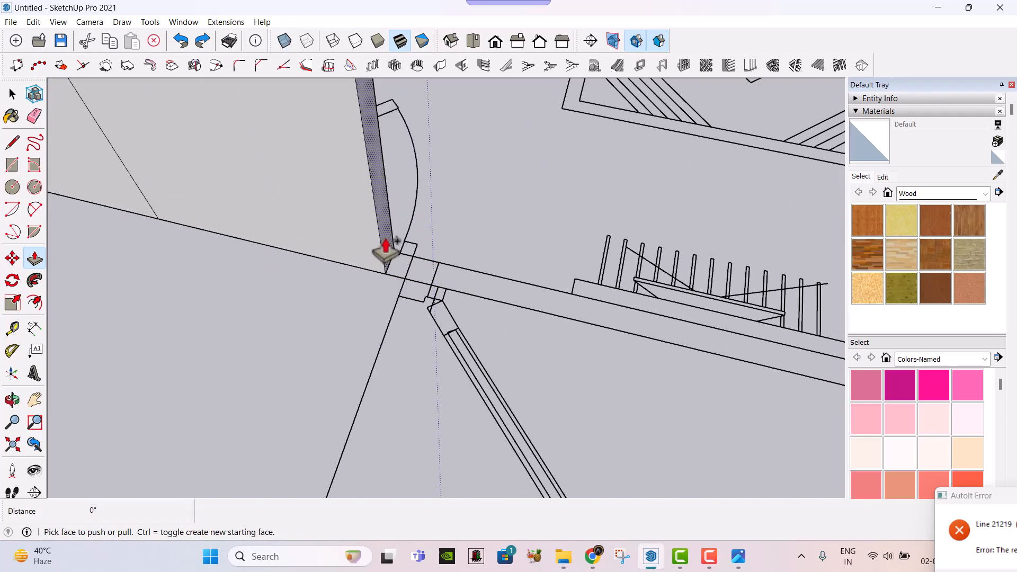
left_click(709, 557)
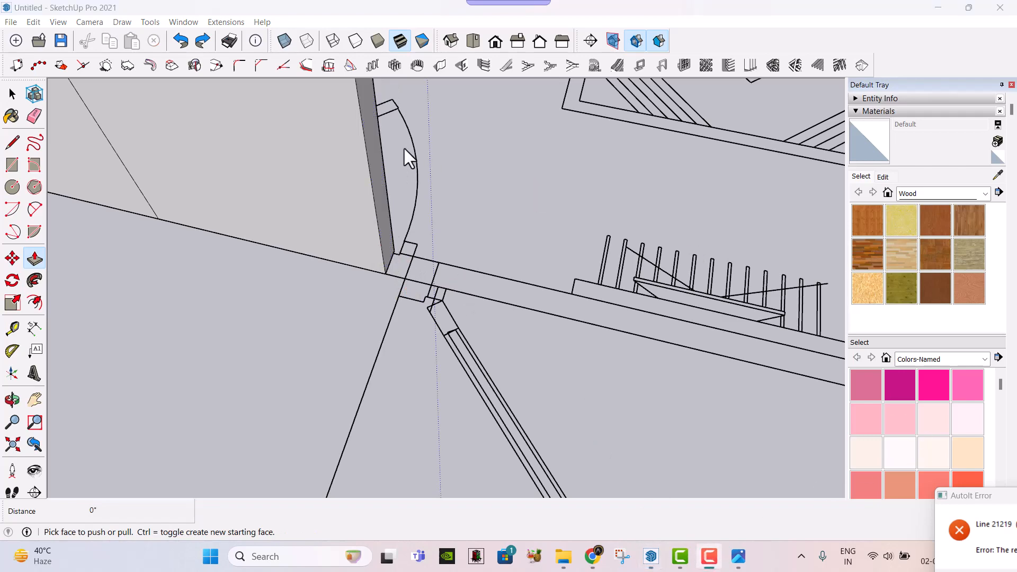
Add short wall segments past the bedroom door to complete the corner with the living-room wall.
left_click(315, 169)
scroll(388, 246, "up", 1)
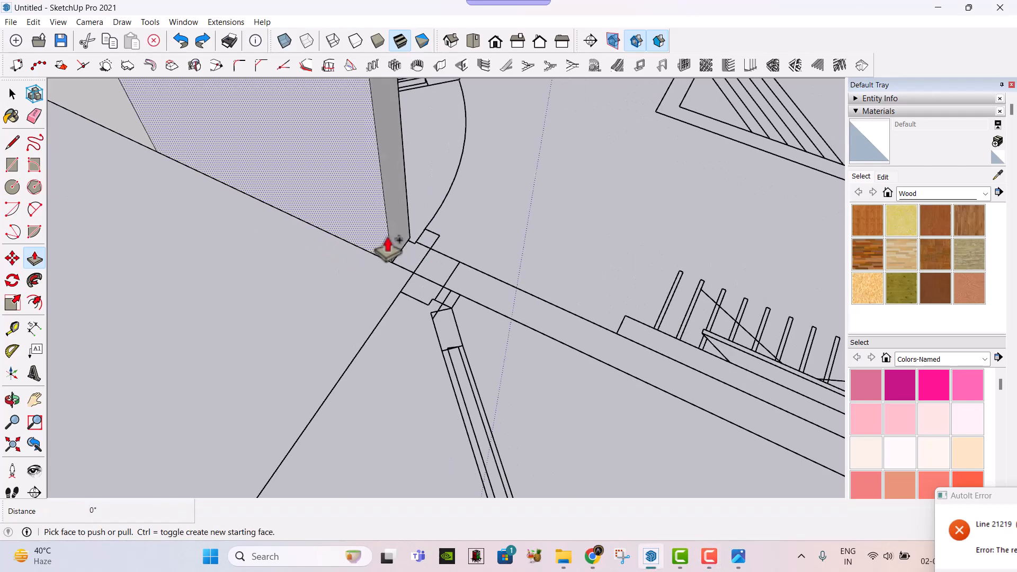
left_click(396, 247)
left_click(407, 291)
left_click(422, 251)
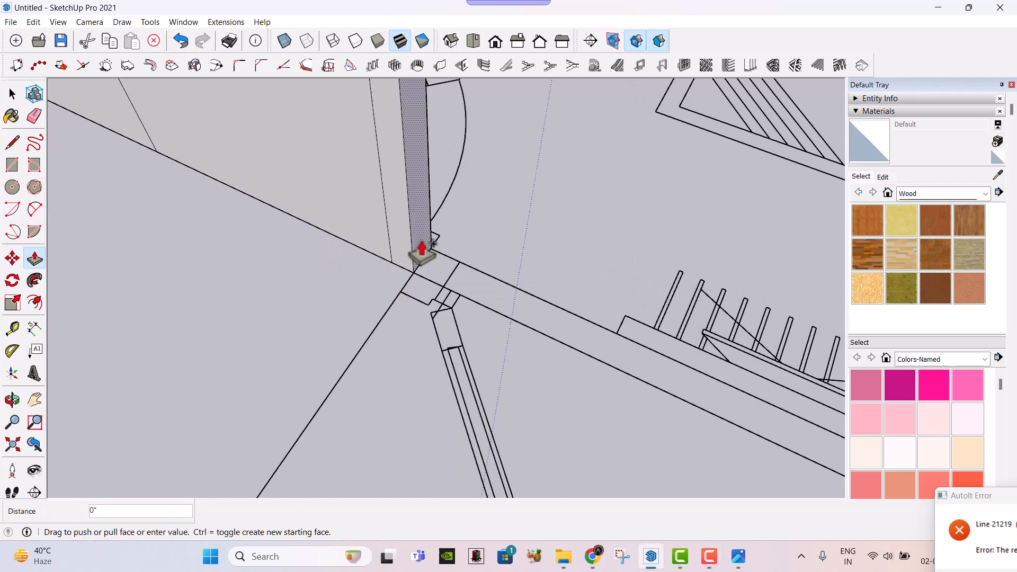
left_click(422, 263)
Pull a wall from the corner across the living-room door opening, and extend it behind the sofa to the end of its outline.
middle_click_drag(422, 263, 448, 297)
middle_click_drag(447, 296, 493, 239)
left_click(564, 304)
left_click(568, 328)
scroll(503, 241, "up", 1)
left_click(491, 222)
scroll(556, 276, "down", 4)
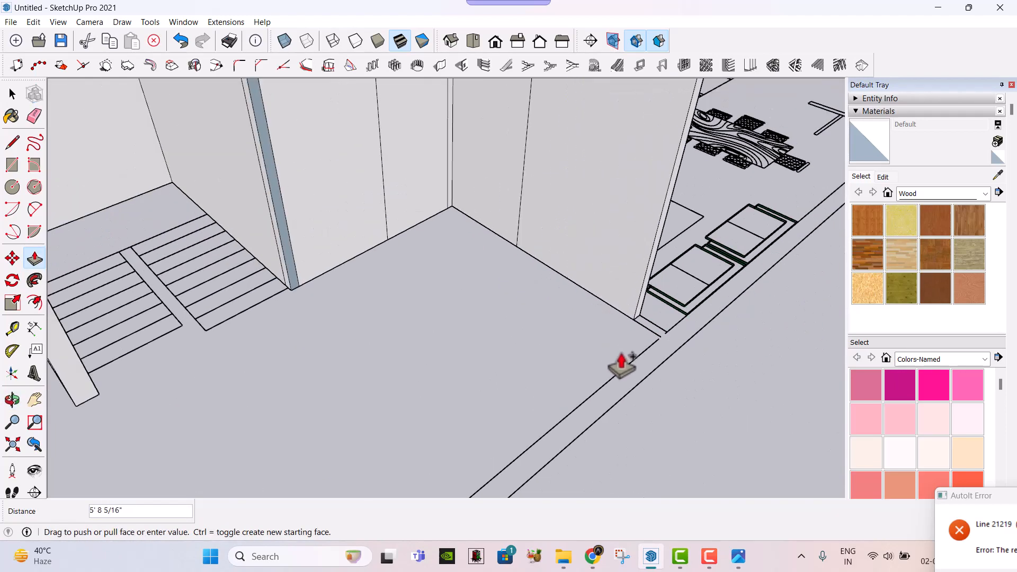
left_click(631, 367)
Place guide lines 7' above the floor on the bedroom-door wall and the living-room-door wall.
middle_click_drag(630, 368, 517, 309)
key("space")
key("t")
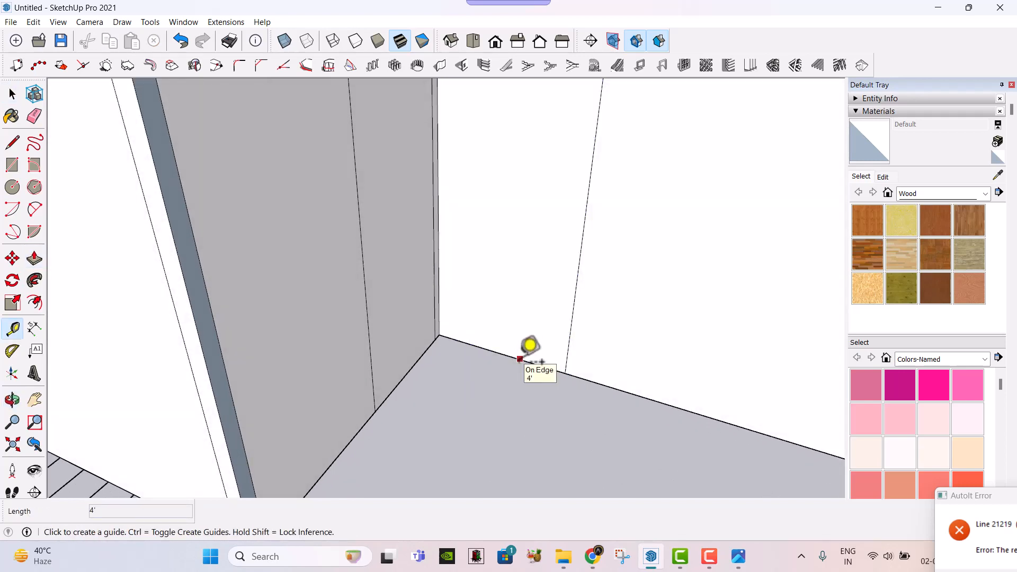
left_click(519, 359)
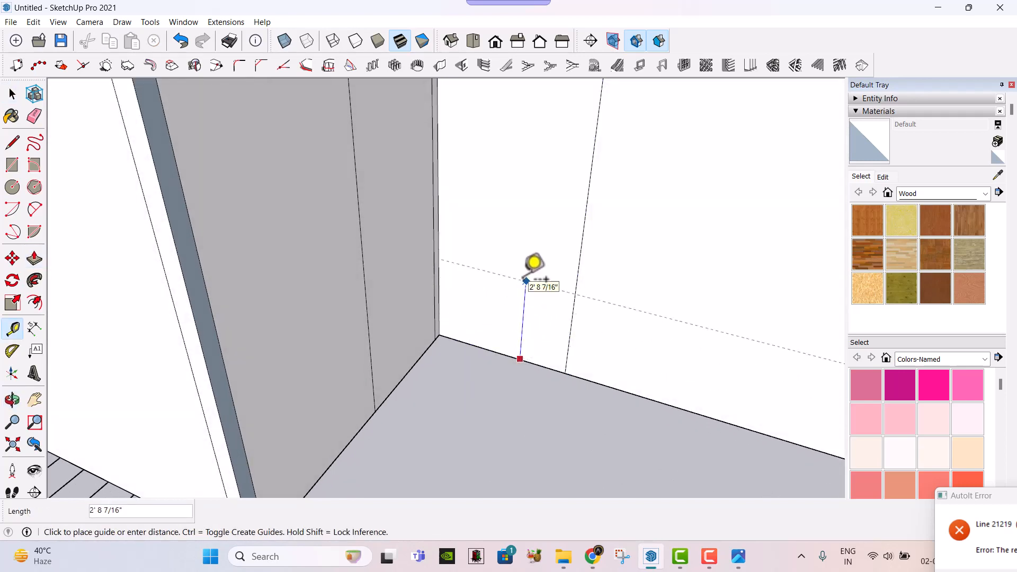
middle_click_drag(546, 279, 443, 339)
left_click(430, 340)
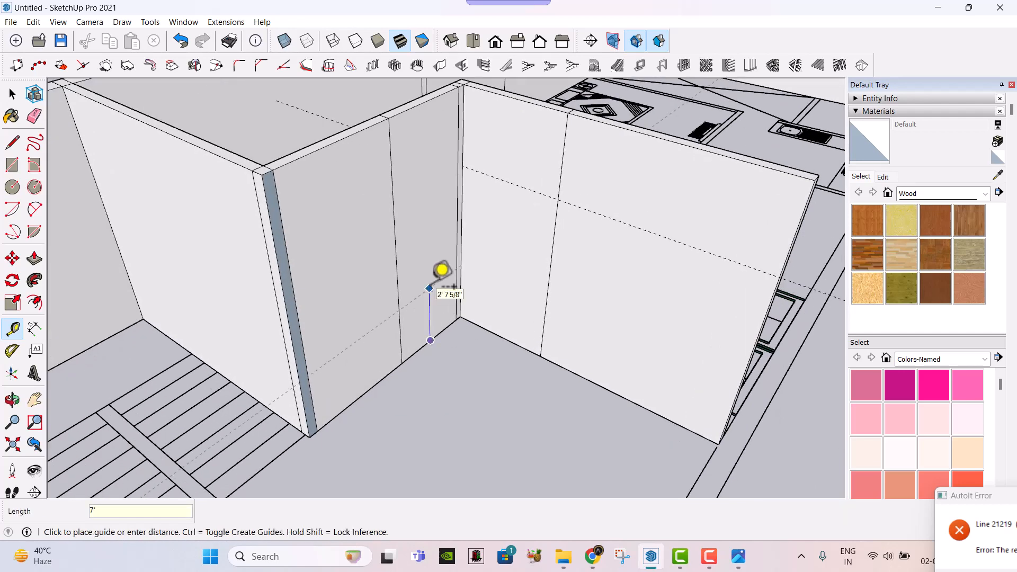
key("Return")
Draw a rectangle below the 7' guide on the bedroom-door segment, and push it through the wall to cut the opening.
key("space")
key("r")
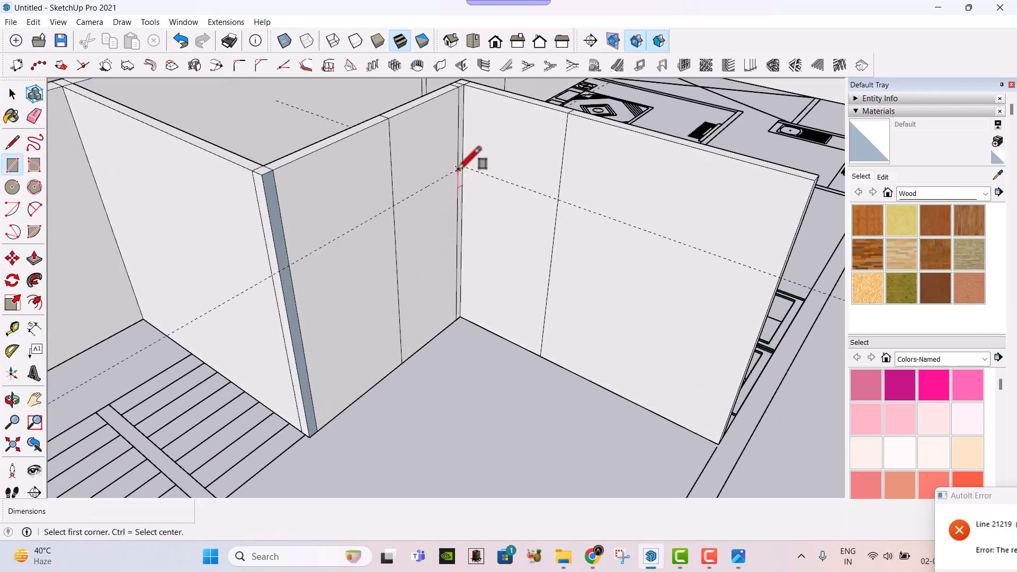
left_click(458, 169)
left_click(402, 363)
scroll(430, 250, "up", 3)
key("space")
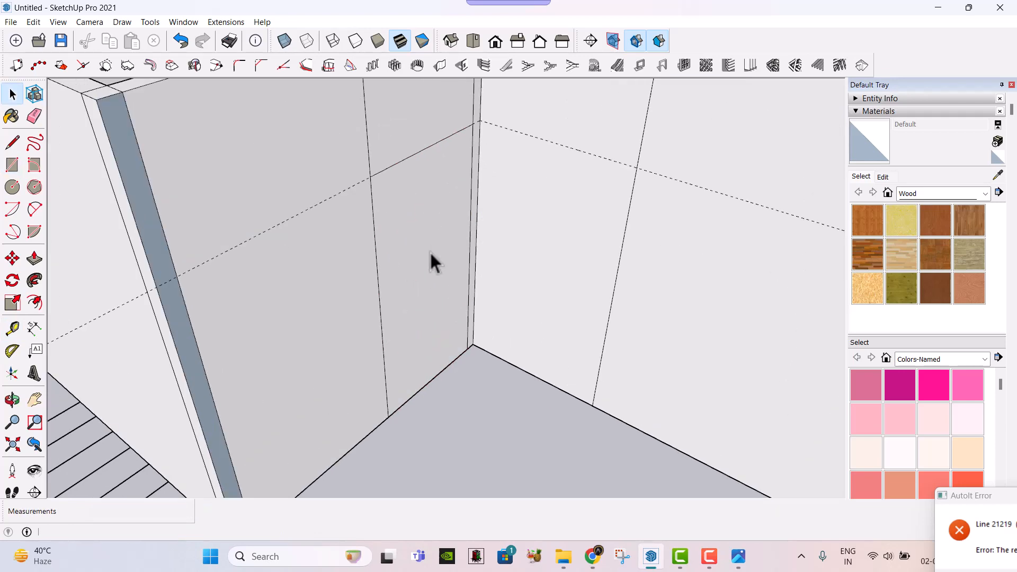
key("p")
left_click(423, 250)
left_click(549, 236)
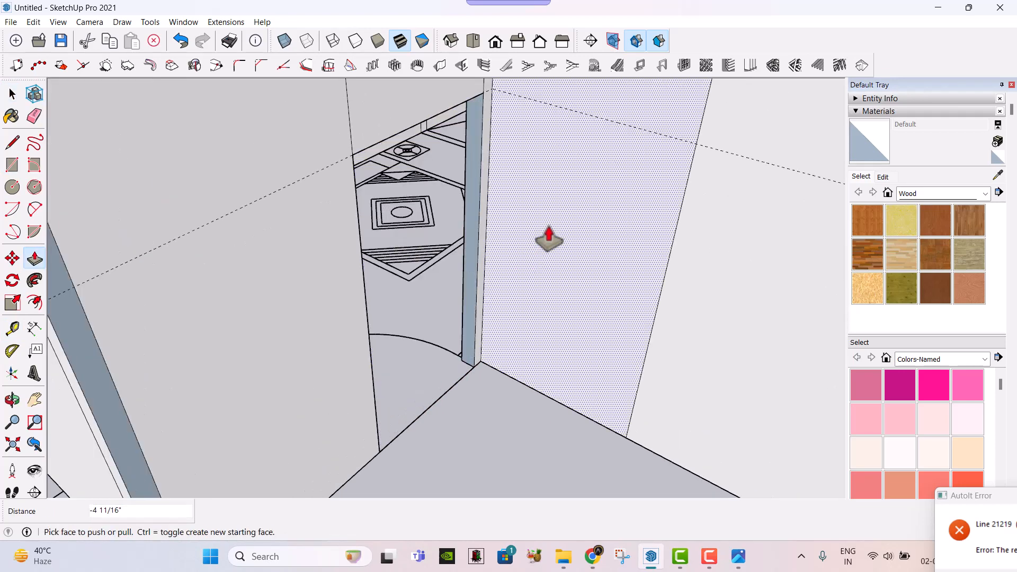
Draw a rectangle below the 7' guide on the living-room-door segment, and push it through the wall to cut the opening.
scroll(553, 231, "down", 3)
key("r")
left_click(513, 140)
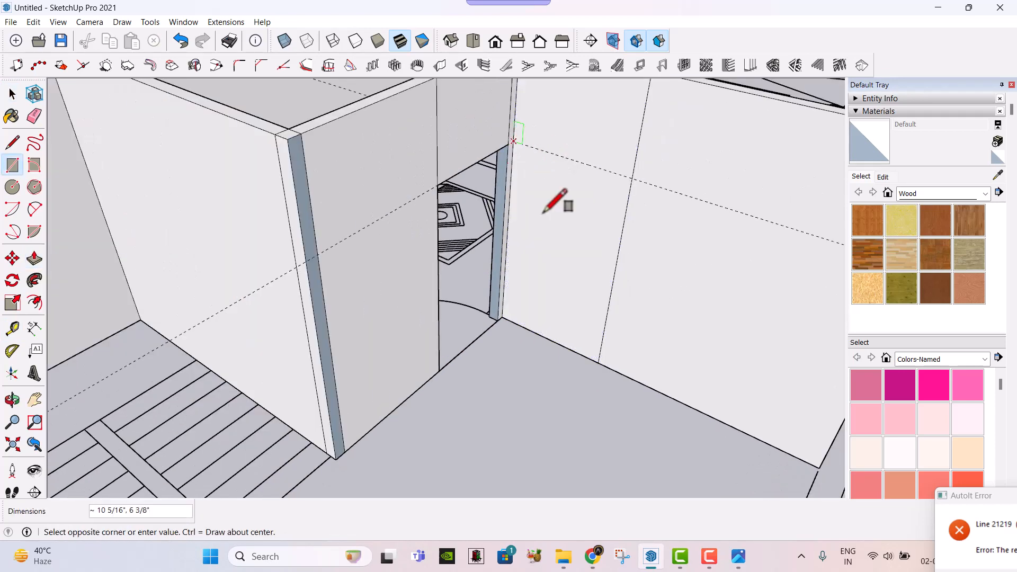
scroll(578, 267, "up", 2)
key("space")
key("p")
left_click(564, 249)
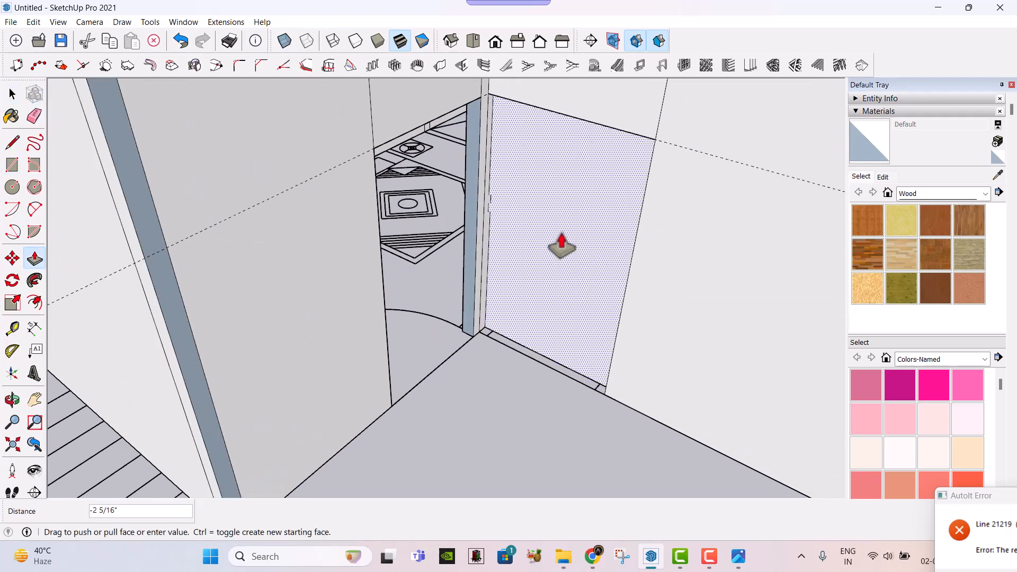
left_click(567, 234)
Erase the door-height guide lines from both walls.
scroll(561, 251, "down", 3)
key("e")
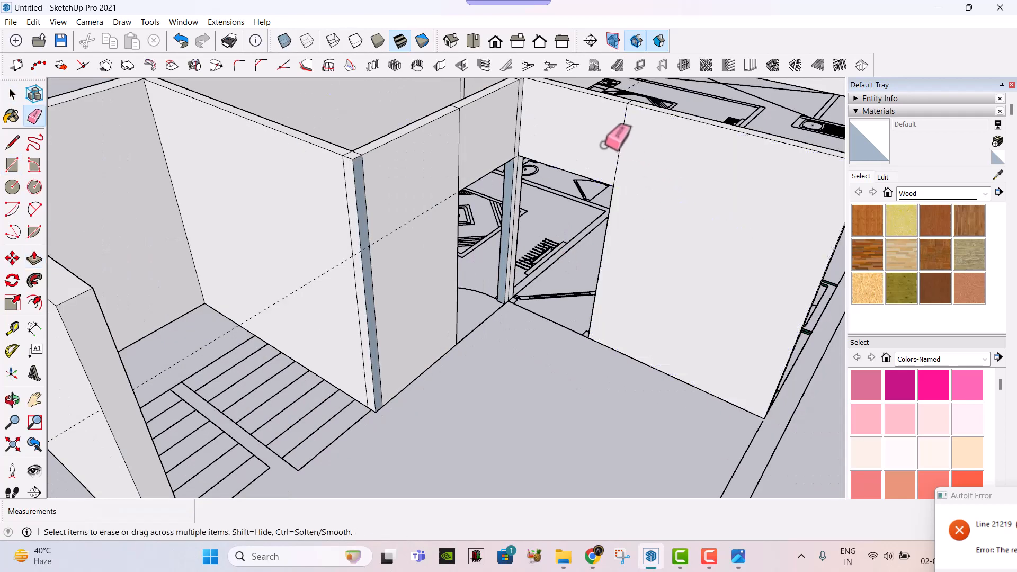
scroll(415, 220, "down", 3)
mouse_move(514, 212)
middle_mouse_down()
mouse_move(529, 206)
mouse_move(522, 318)
mouse_move(536, 255)
mouse_move(524, 294)
middle_mouse_up()
scroll(537, 252, "down", 3)
scroll(533, 292, "up", 3)
key("space")
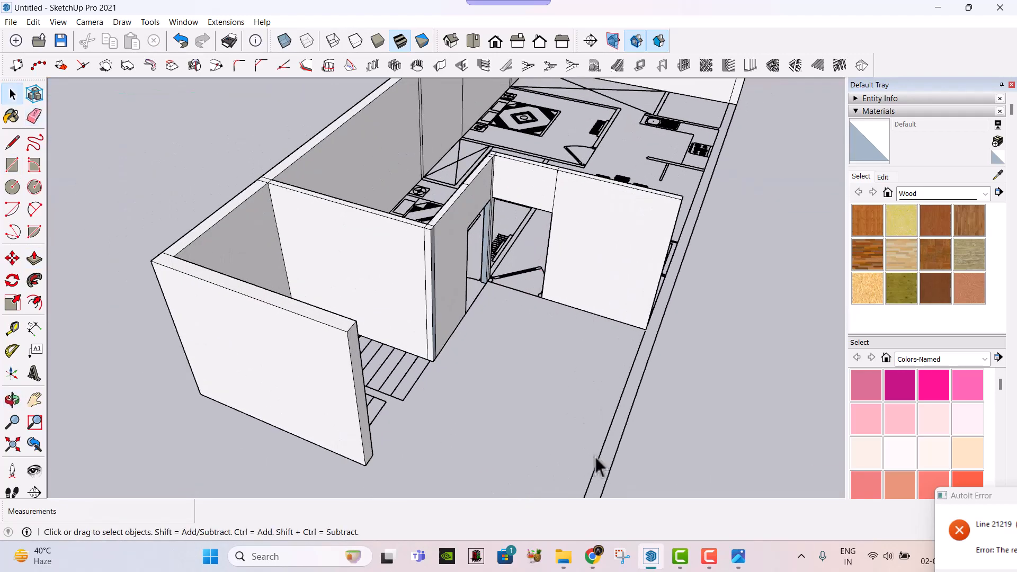
Switch to Chrome, search Google for "download sketchup models" in a new tab, and open the 3D Warehouse model blocks result.
left_click(594, 562)
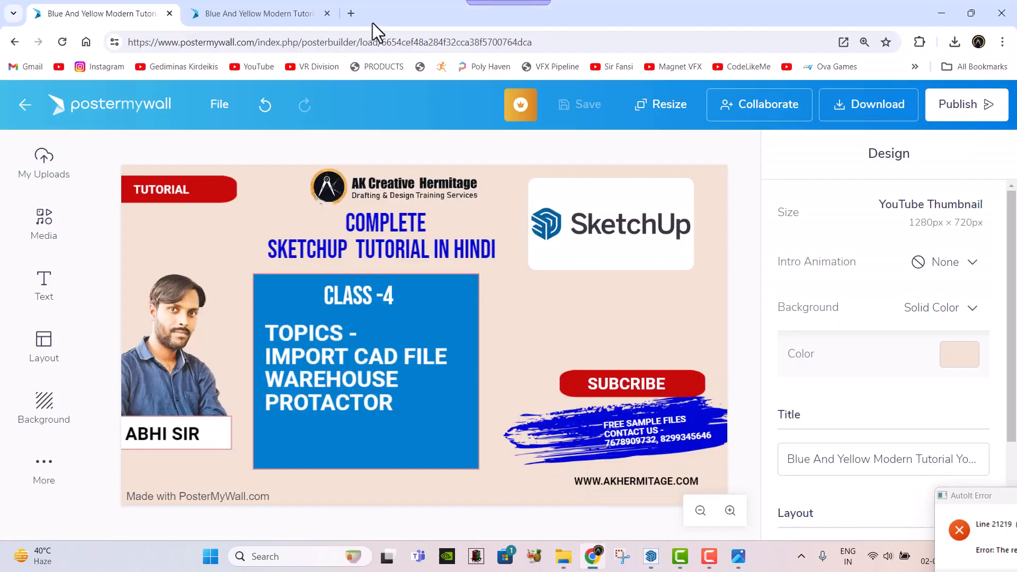
left_click(351, 13)
type("G")
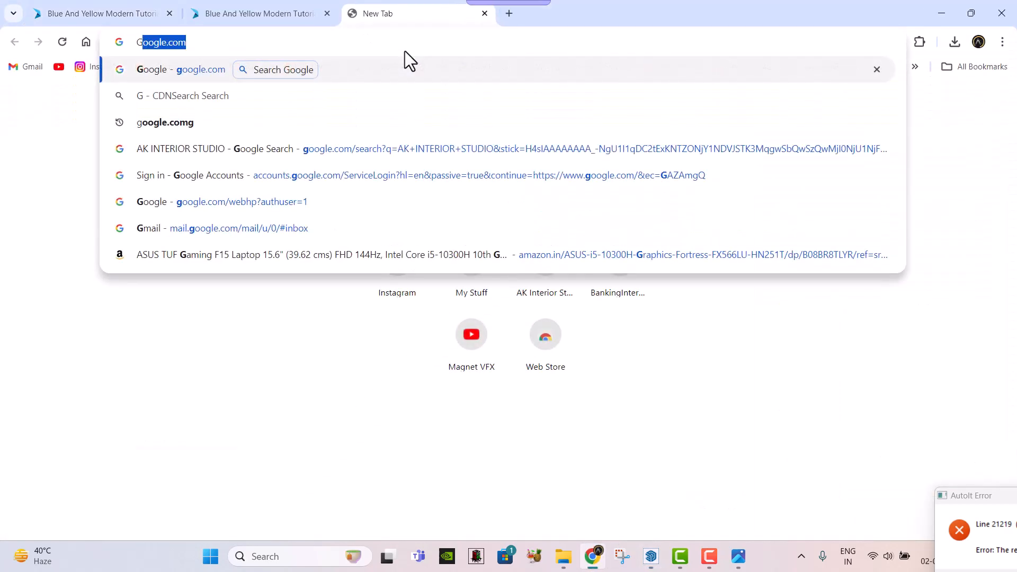
key("Return")
type("D")
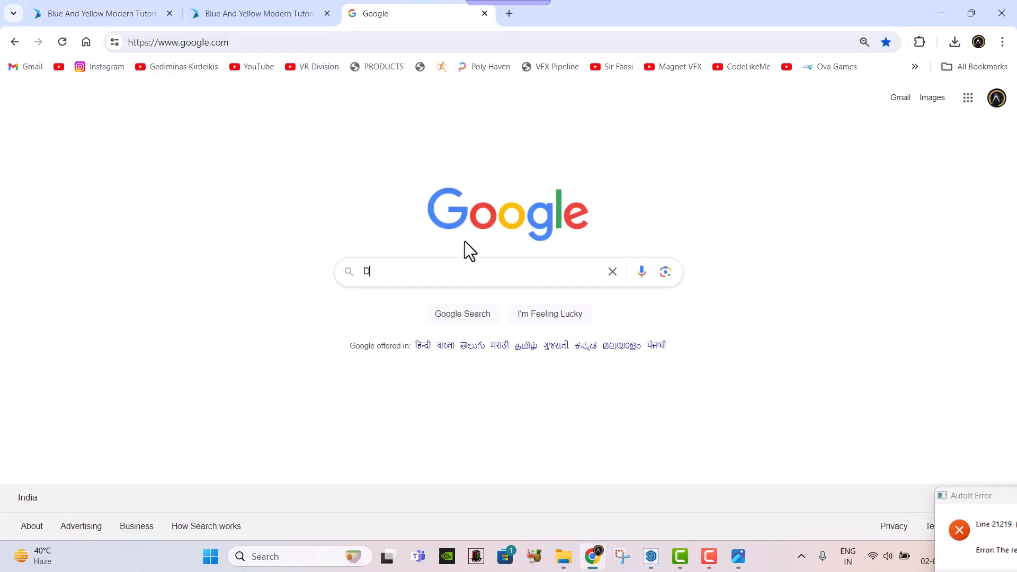
type("OWNLO")
key("Down")
key("Return")
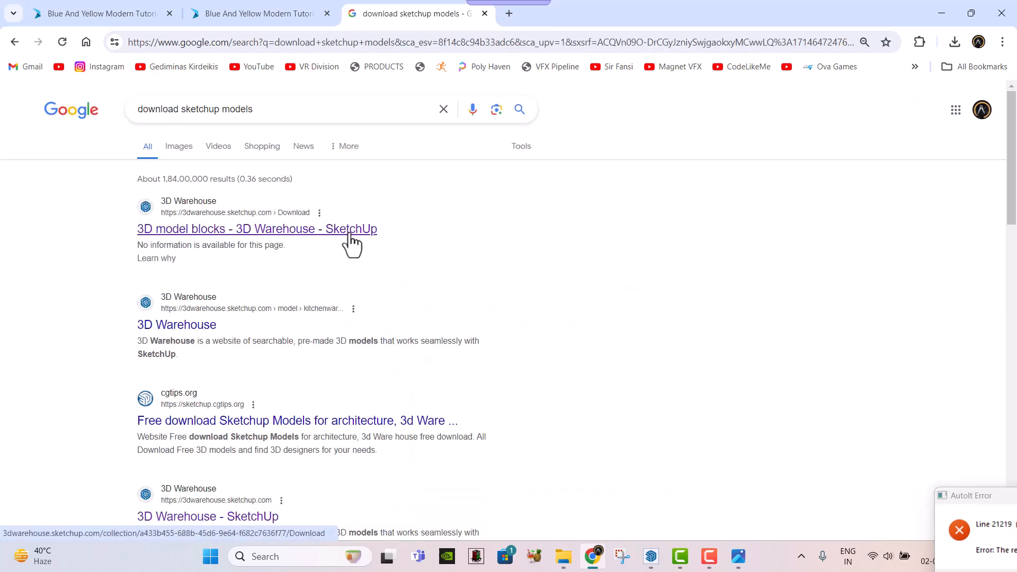
left_click(349, 232)
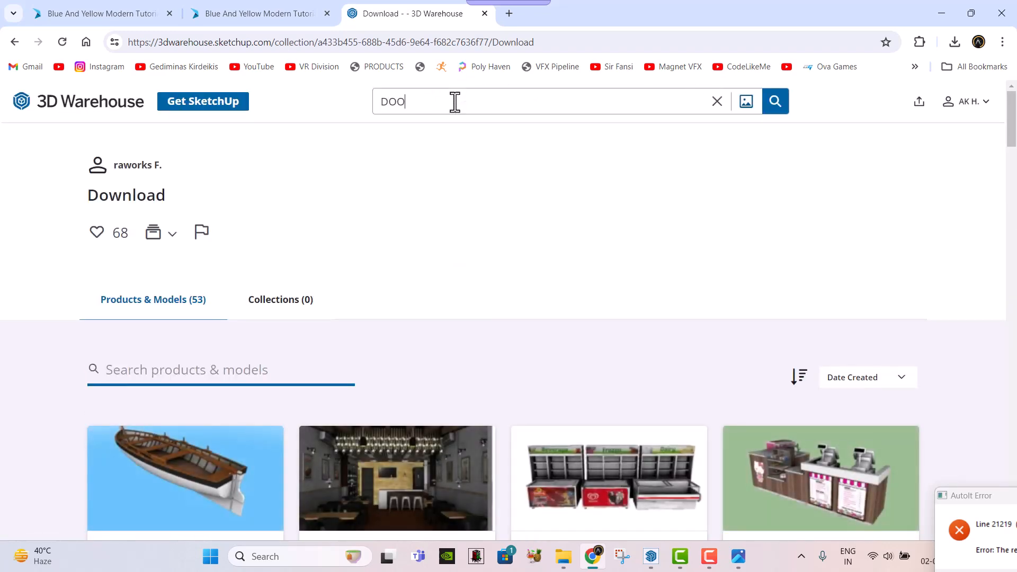
Search 3D Warehouse for "DOOR" and look through the door models.
key("Return")
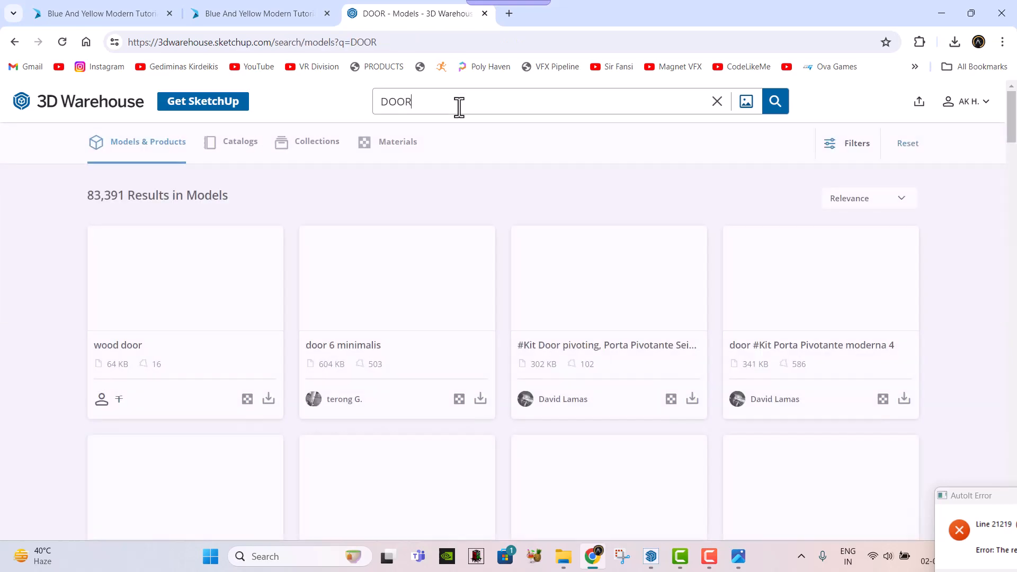
scroll(437, 255, "down", 9)
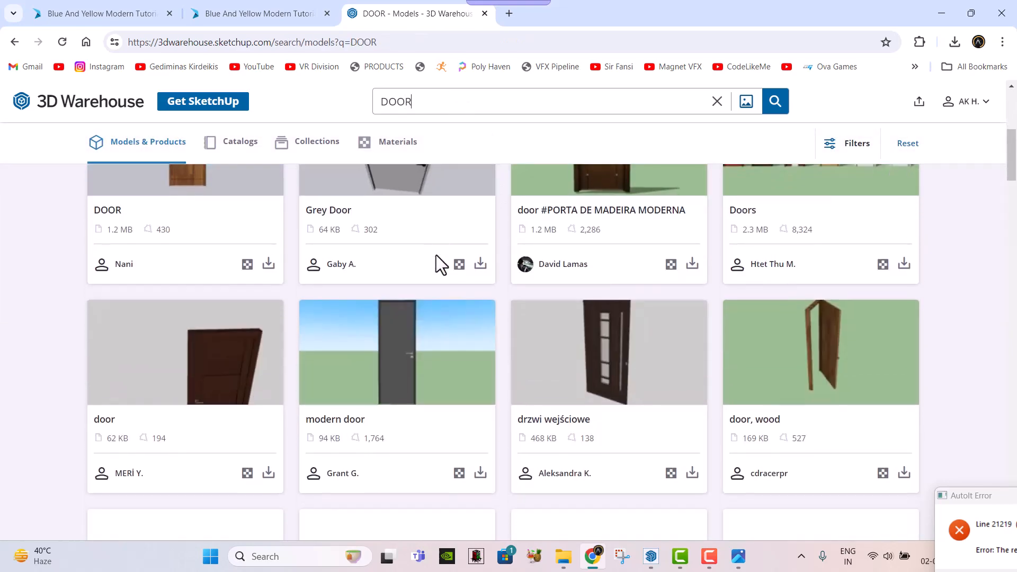
scroll(436, 256, "up", 9)
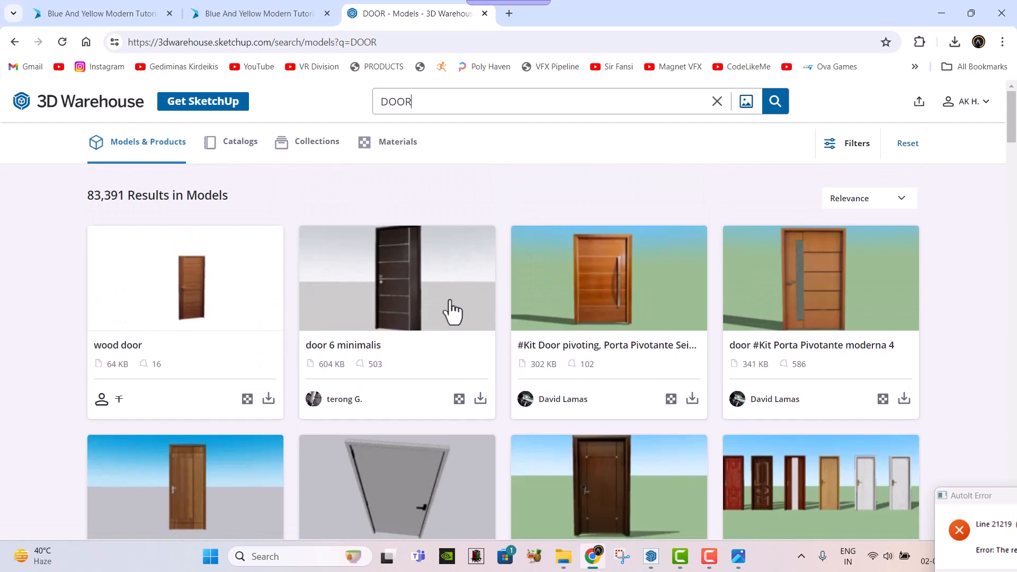
scroll(472, 329, "down", 3)
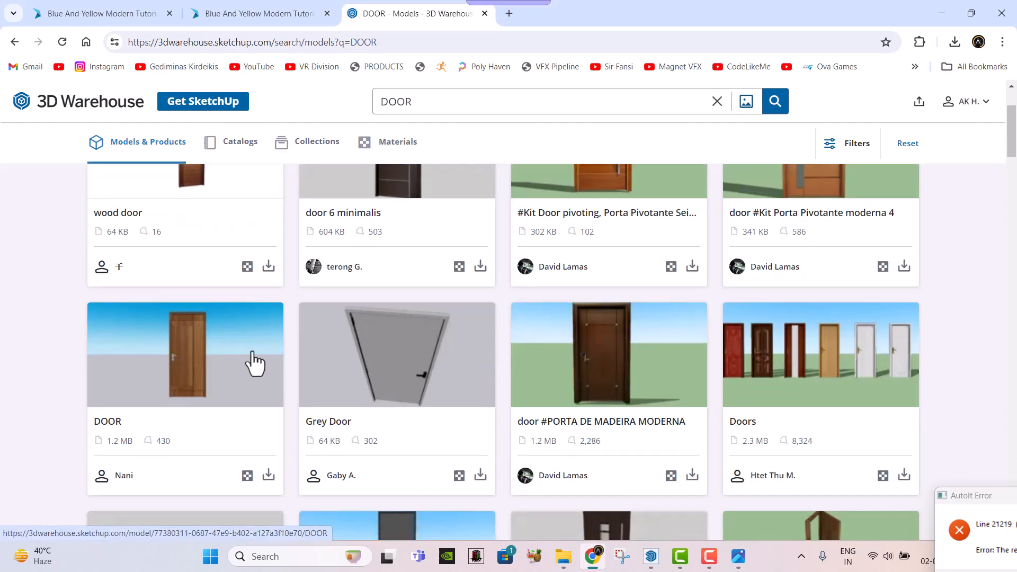
Open the wooden 1.2 MB model titled DOOR and download it as a SketchUp file.
left_click(252, 363)
left_click(847, 282)
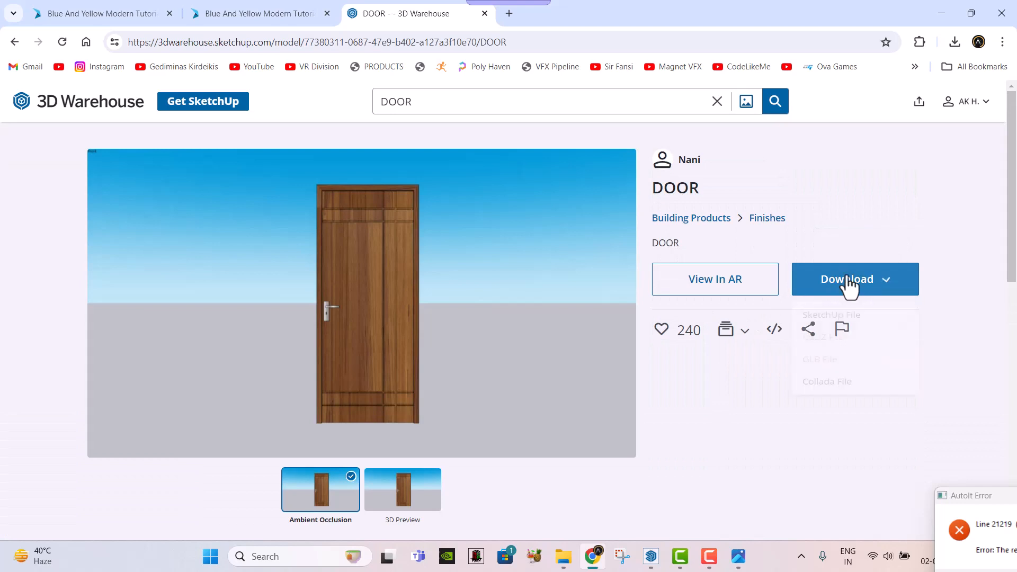
left_click(842, 318)
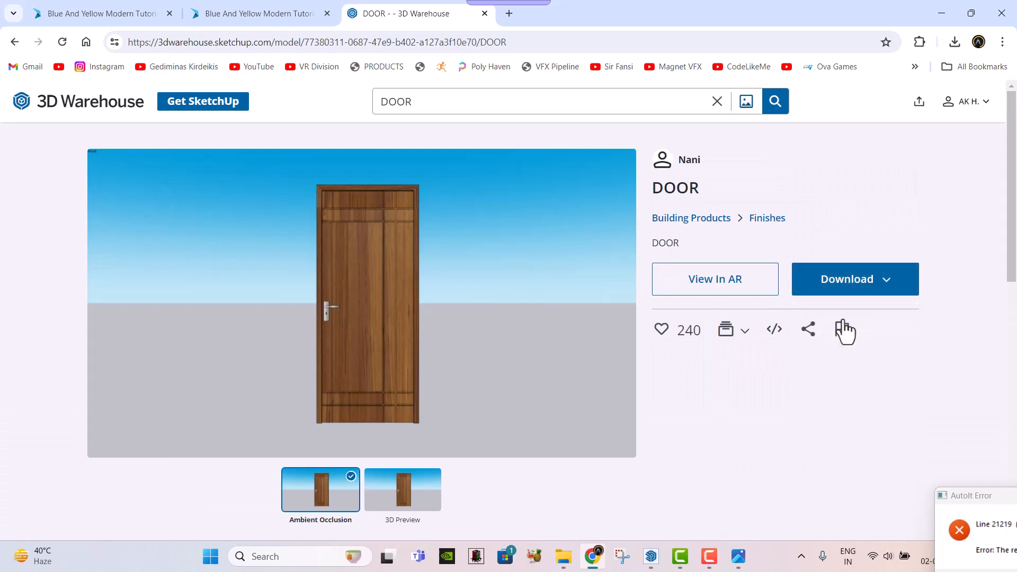
Switch to SketchUp, start a file import, and look through the Downloads folder for the door model.
left_click(928, 10)
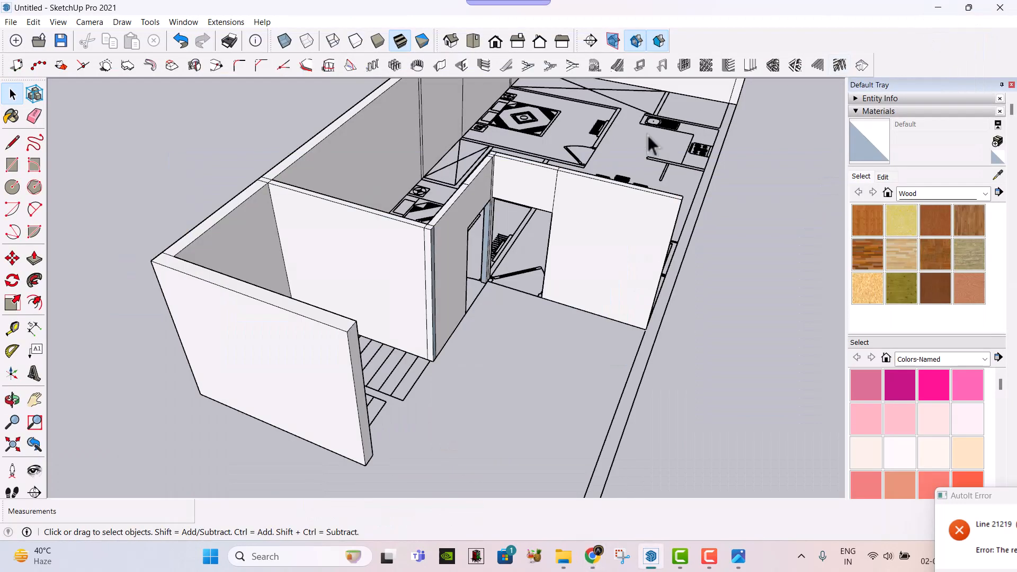
scroll(490, 207, "down", 4)
middle_click_drag(481, 225, 403, 218)
left_click(11, 22)
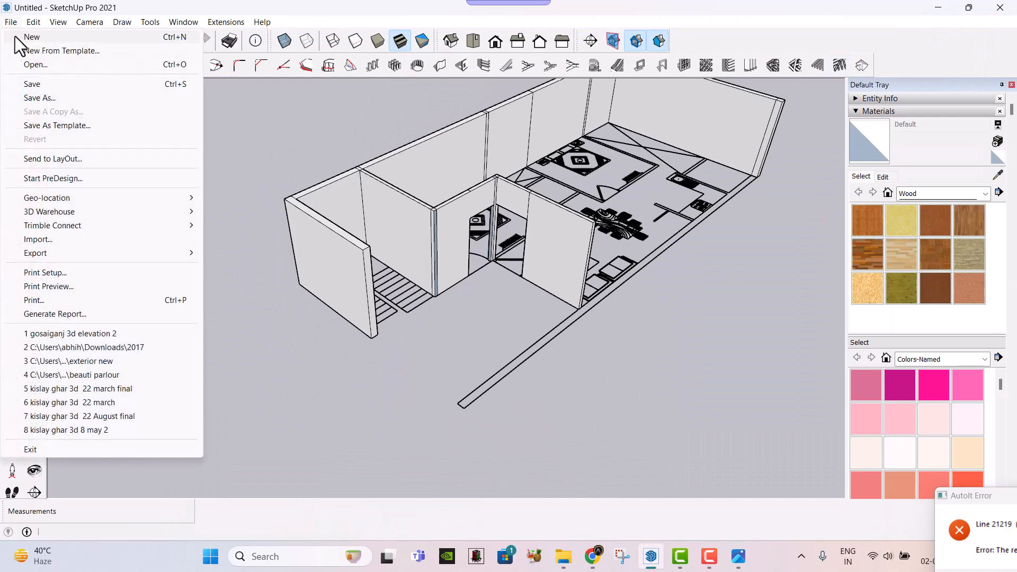
left_click(47, 243)
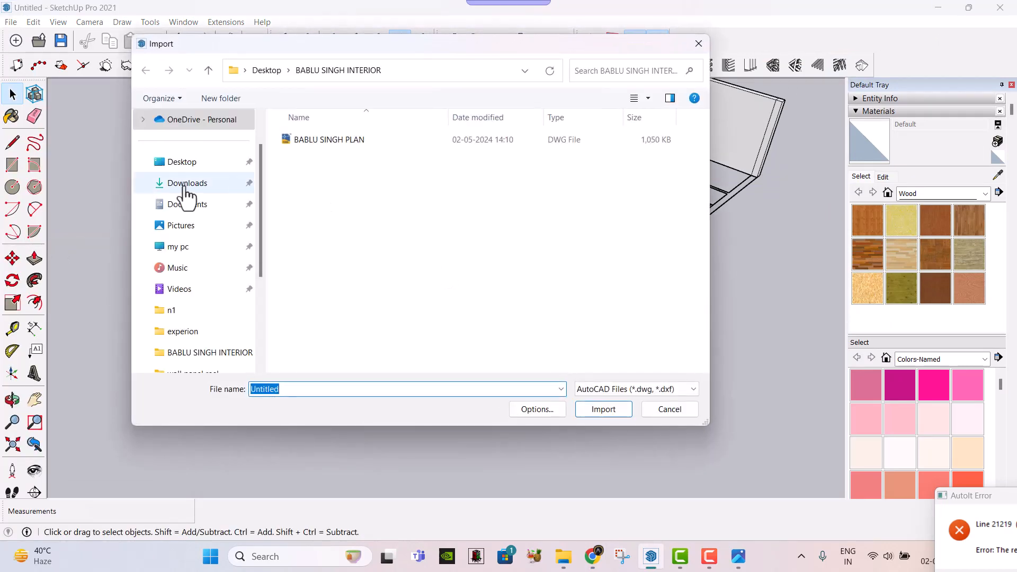
left_click(185, 185)
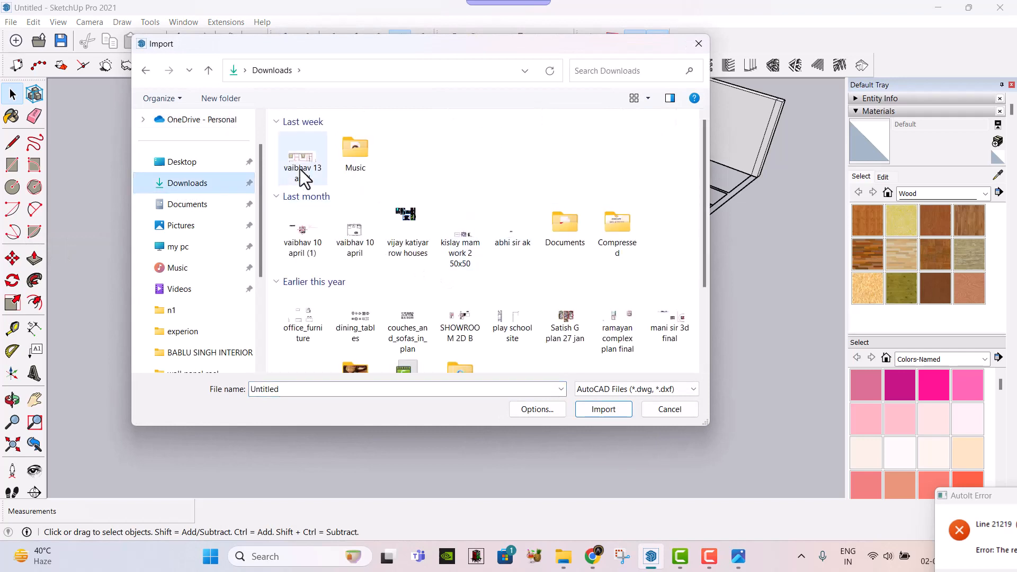
scroll(425, 254, "down", 3)
scroll(425, 259, "up", 3)
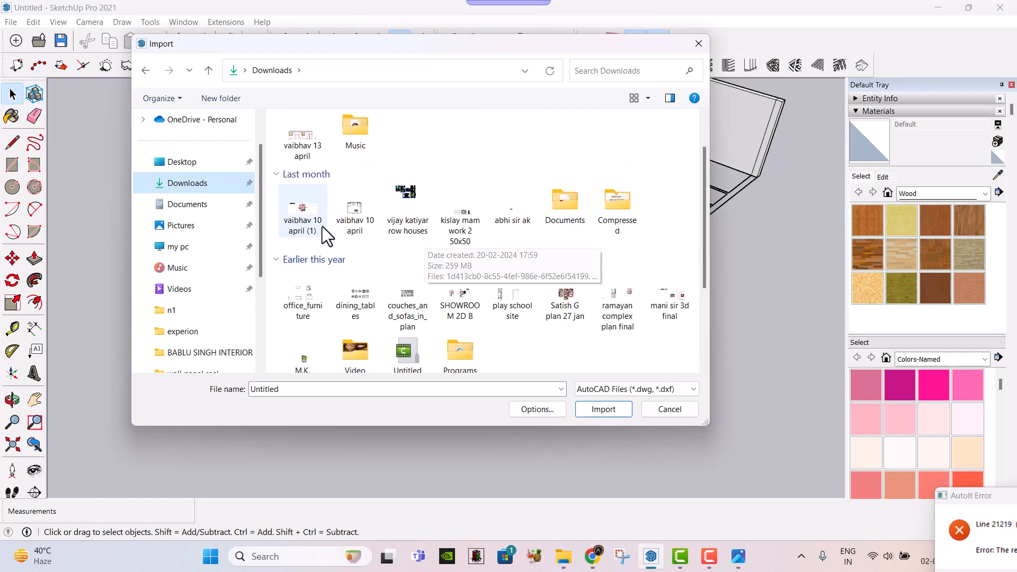
scroll(455, 286, "down", 2)
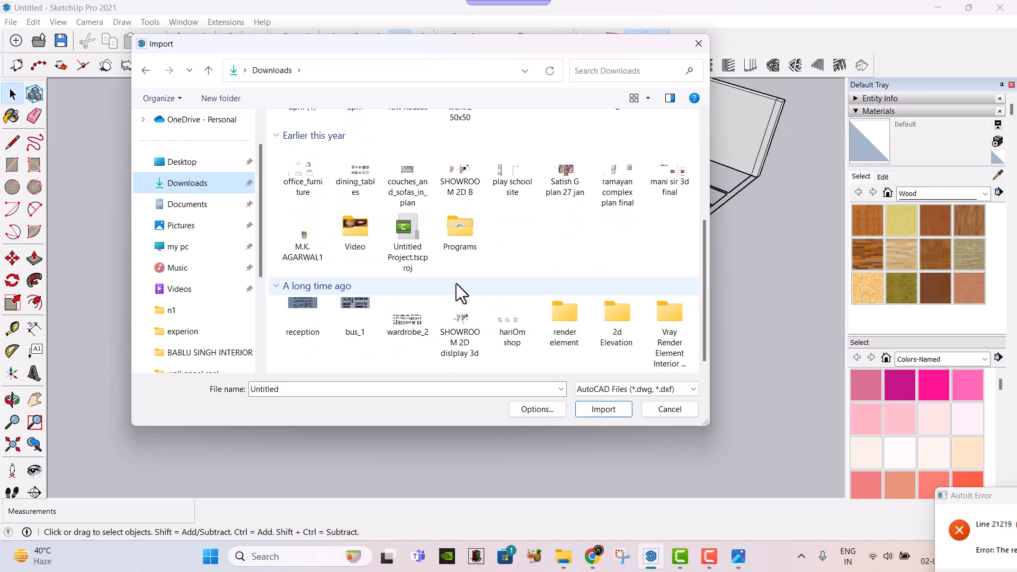
scroll(456, 283, "up", 3)
scroll(180, 177, "up", 2)
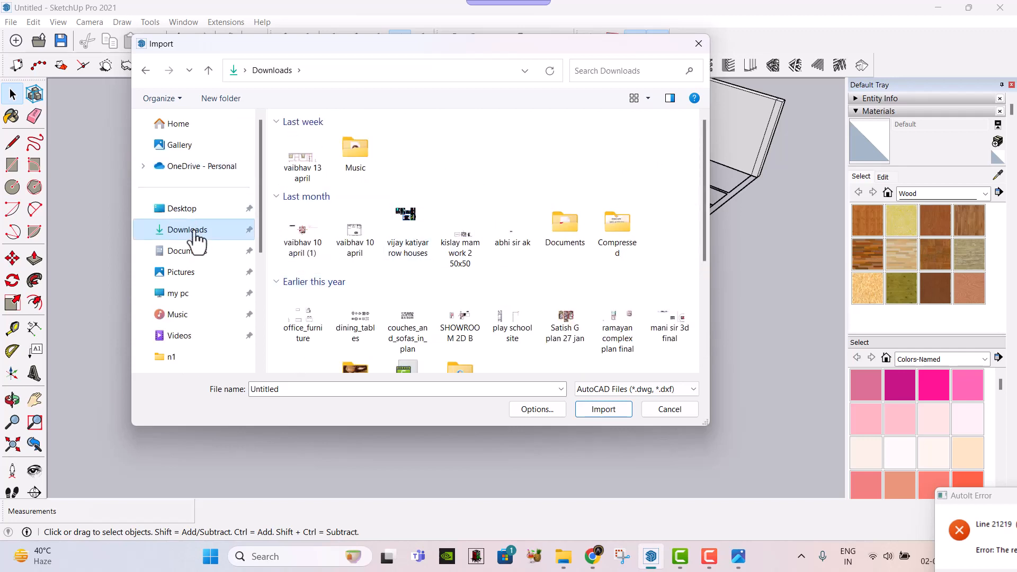
scroll(566, 310, "down", 2)
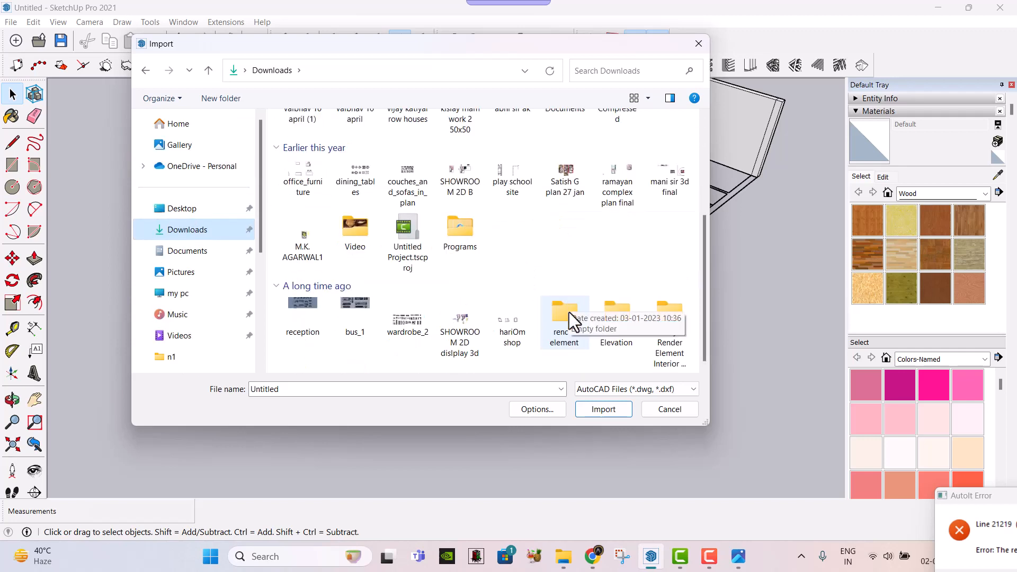
List all supported file types, import the Untitled door model, and place it at the inner corner of the door opening.
left_click(635, 390)
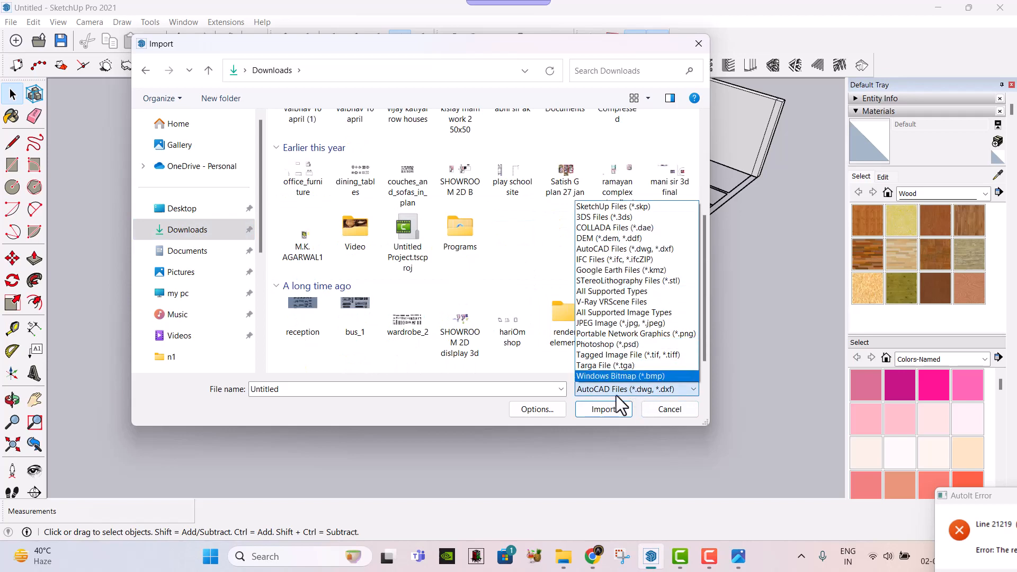
left_click(612, 291)
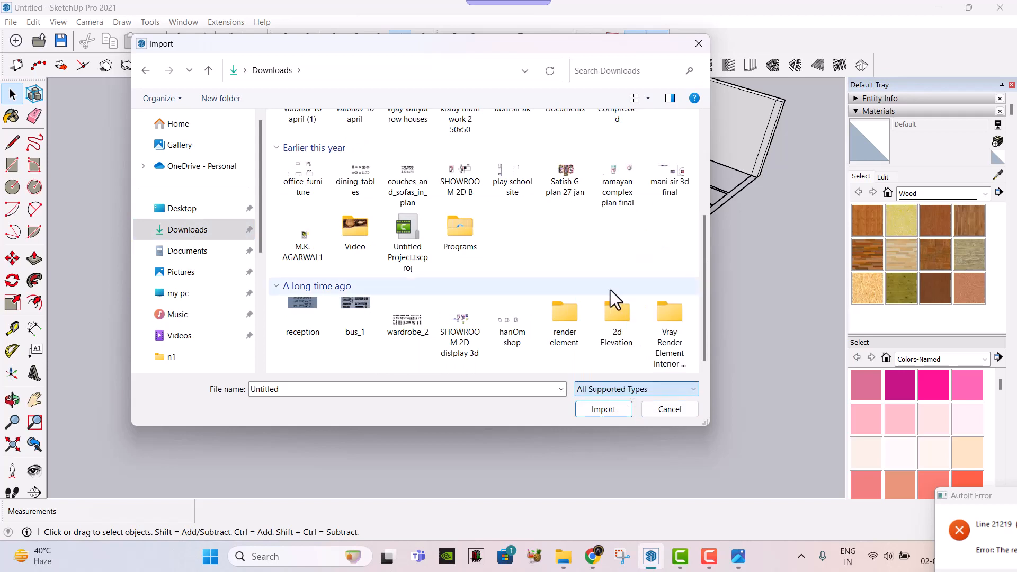
scroll(610, 290, "up", 10)
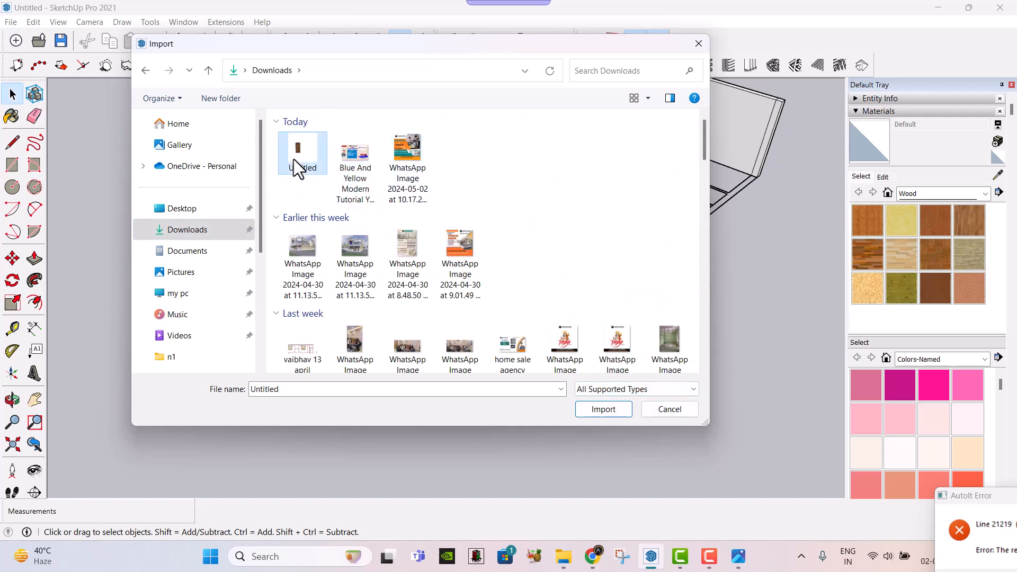
double_click(293, 159)
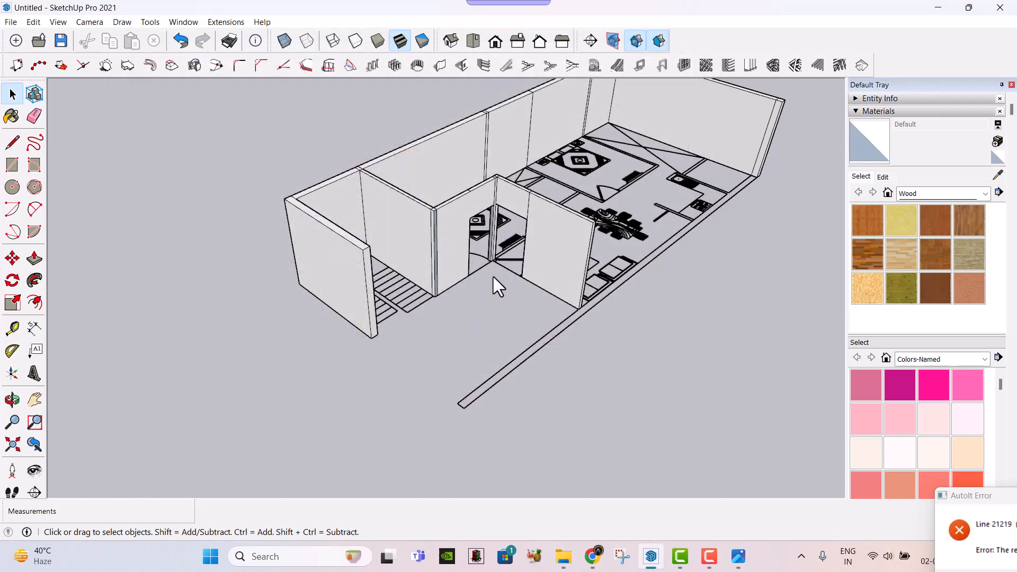
scroll(496, 275, "up", 6)
scroll(499, 270, "up", 4)
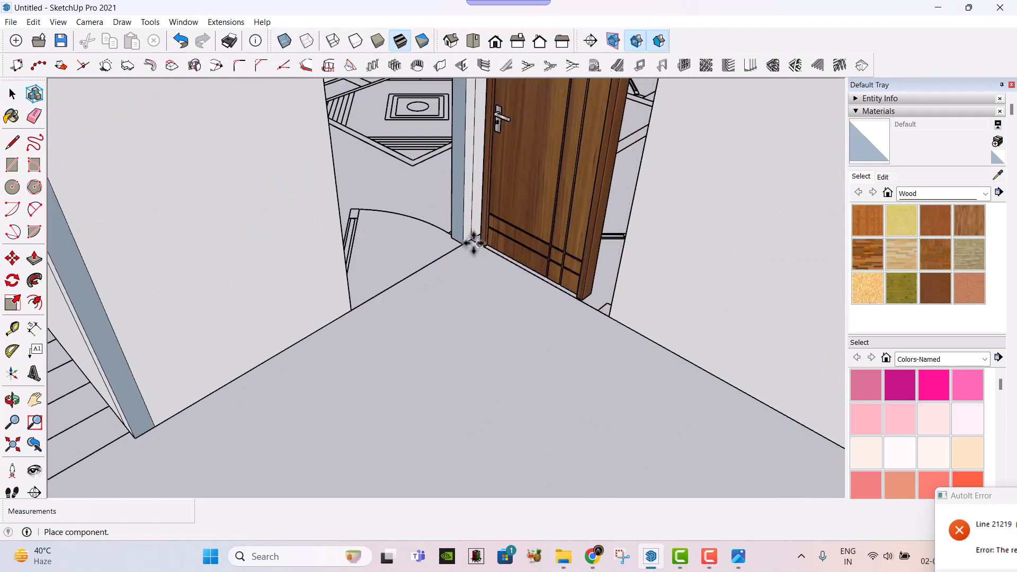
left_click(470, 238)
Scale the door's width by about 1.33 along the red axis to fill the opening.
scroll(506, 278, "down", 2)
middle_click_drag(498, 271, 549, 342, "shift")
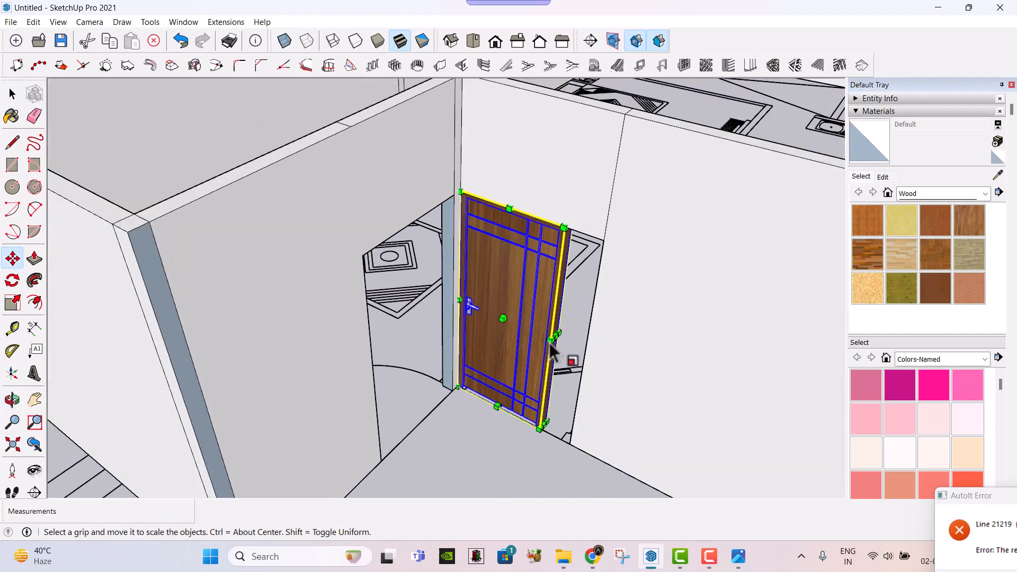
key("s")
left_click_drag(551, 338, 589, 337)
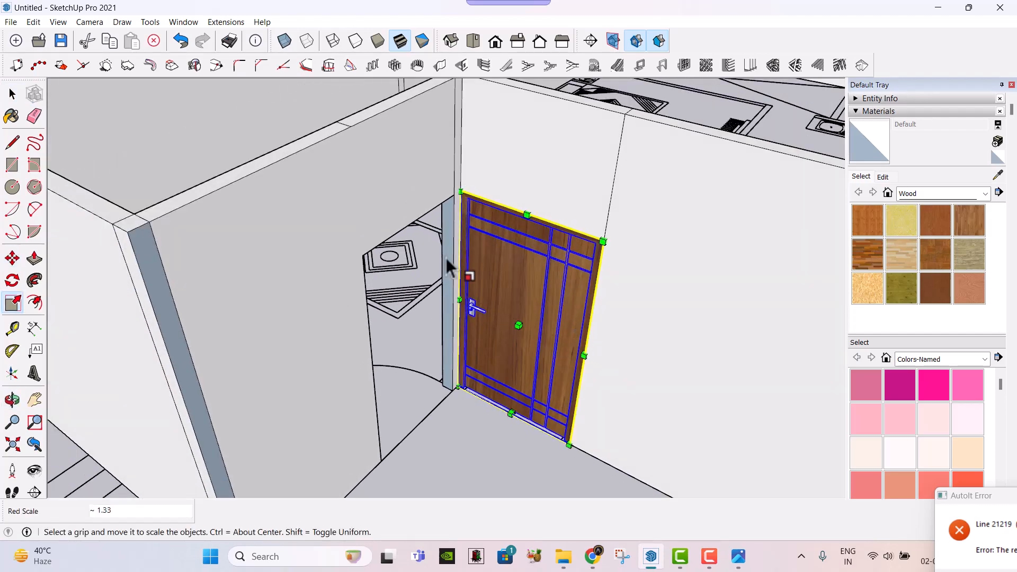
scroll(449, 284, "down", 3)
key("space")
left_click(451, 368)
Add a 45-degree protractor guide on the front wall from its lower corner farther from the door.
middle_click_drag(455, 347, 531, 258)
scroll(575, 215, "down", 3)
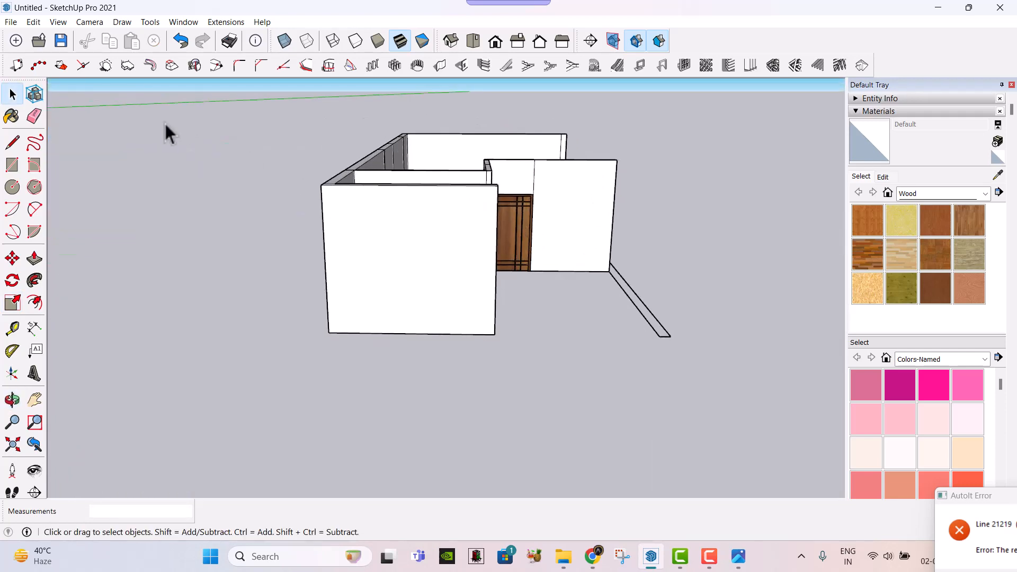
left_click(13, 351)
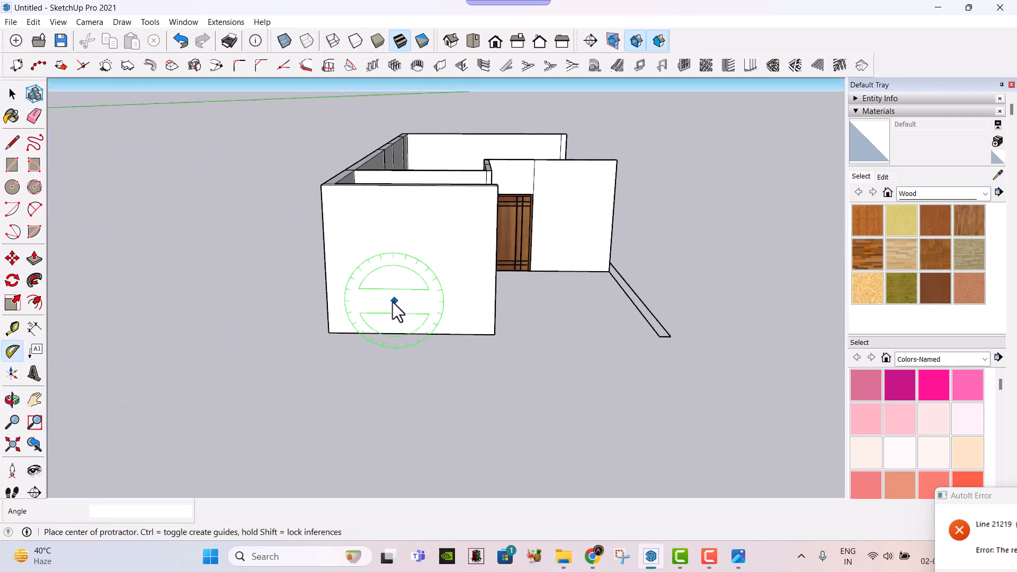
left_click(329, 332)
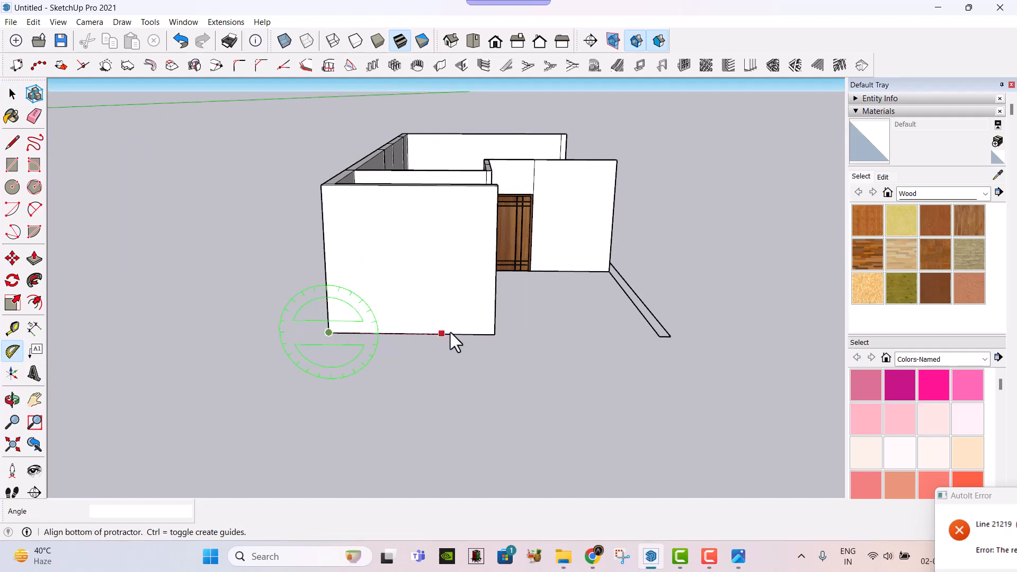
left_click(480, 334)
type("4")
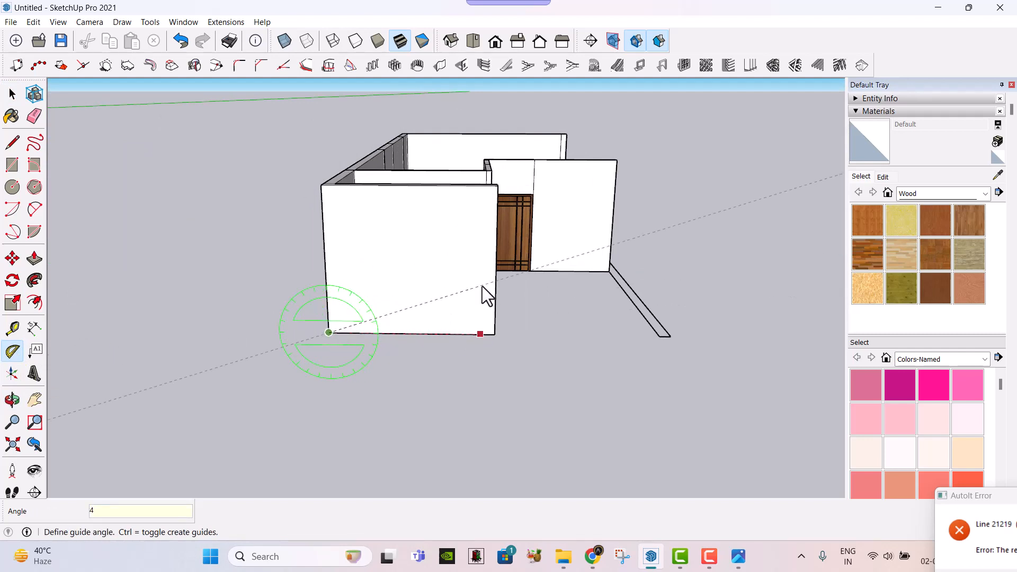
type("5")
key("Return")
Add a mirrored 45-degree guide from the front wall's other lower corner so that both guides cross.
left_click(494, 334)
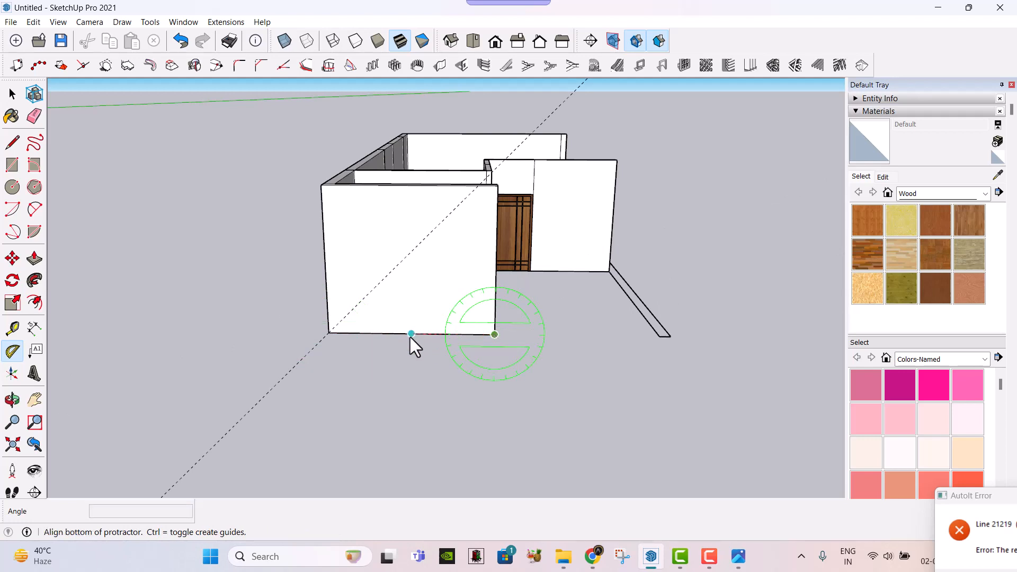
left_click(411, 334)
type("45")
key("Return")
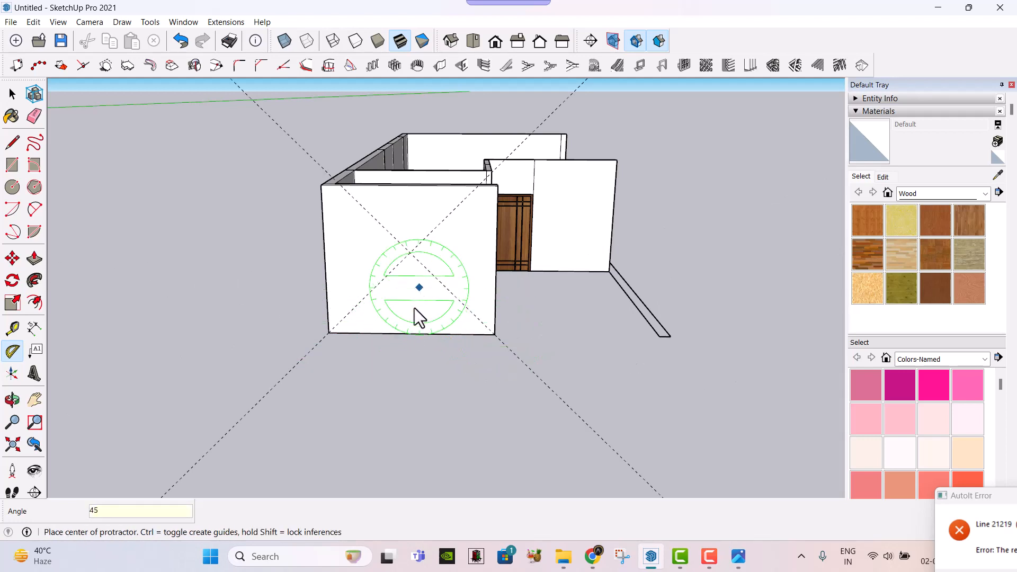
Draw lines along both guides from the front wall's lower corners to their crossing point, forming a triangle.
scroll(429, 317, "up", 5)
key("l")
left_click(591, 352)
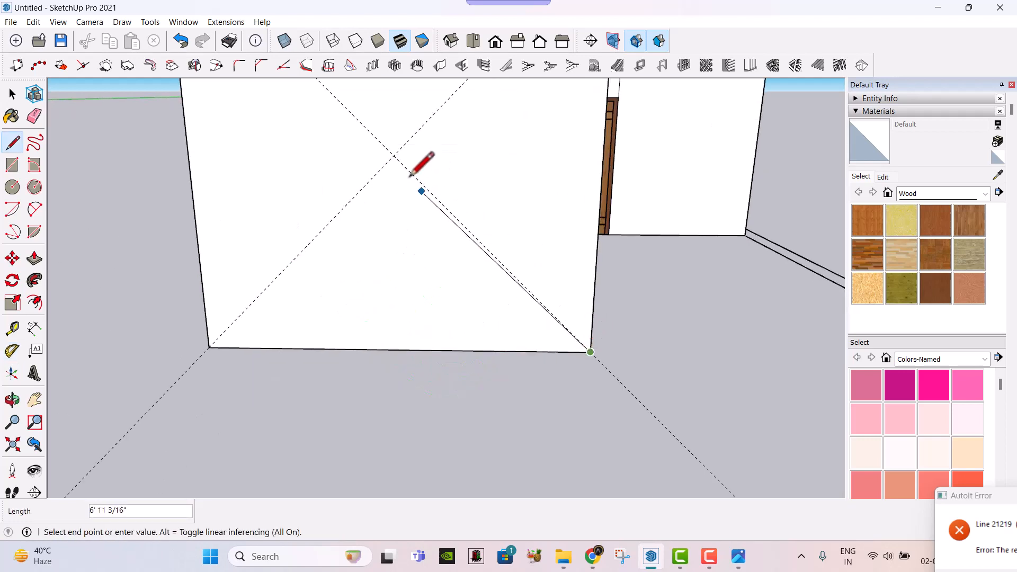
left_click(393, 155)
left_click(210, 347)
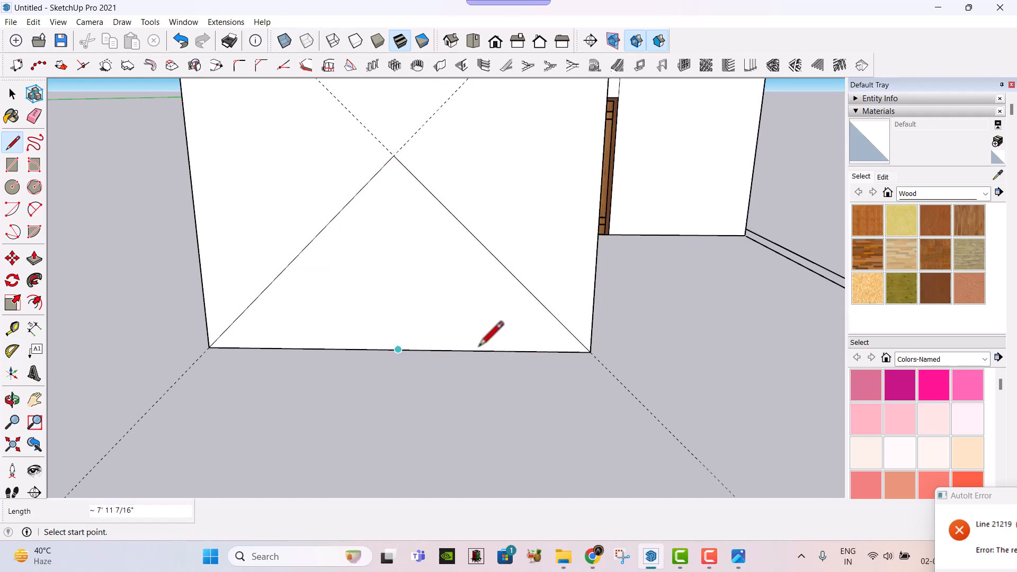
Push/Pull the triangular face about 7' 7 3/8" outward from the front wall.
key("space")
left_click(440, 265)
key("p")
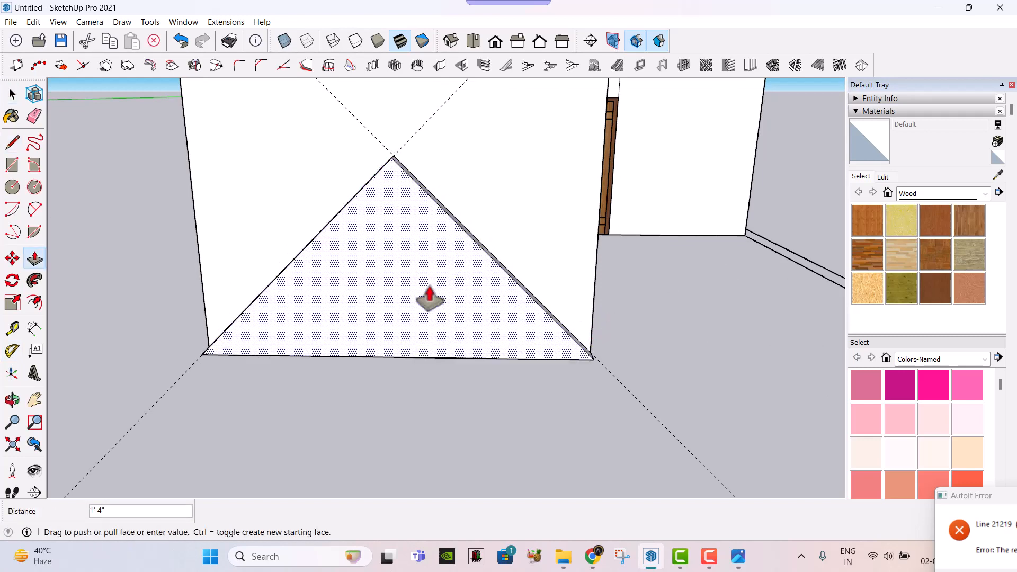
left_click(426, 297)
Push/Pull the underside of the triangular block about 4' 8 3/16" downward.
scroll(364, 360, "down", 5)
middle_click_drag(527, 255, 370, 159)
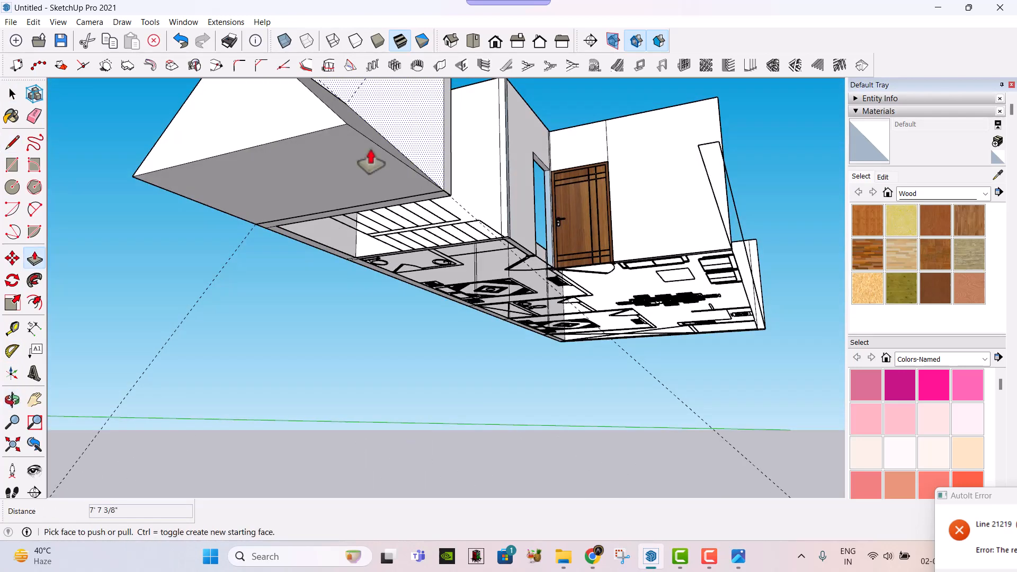
left_click(331, 178)
left_click(329, 284)
middle_click_drag(329, 283, 328, 364)
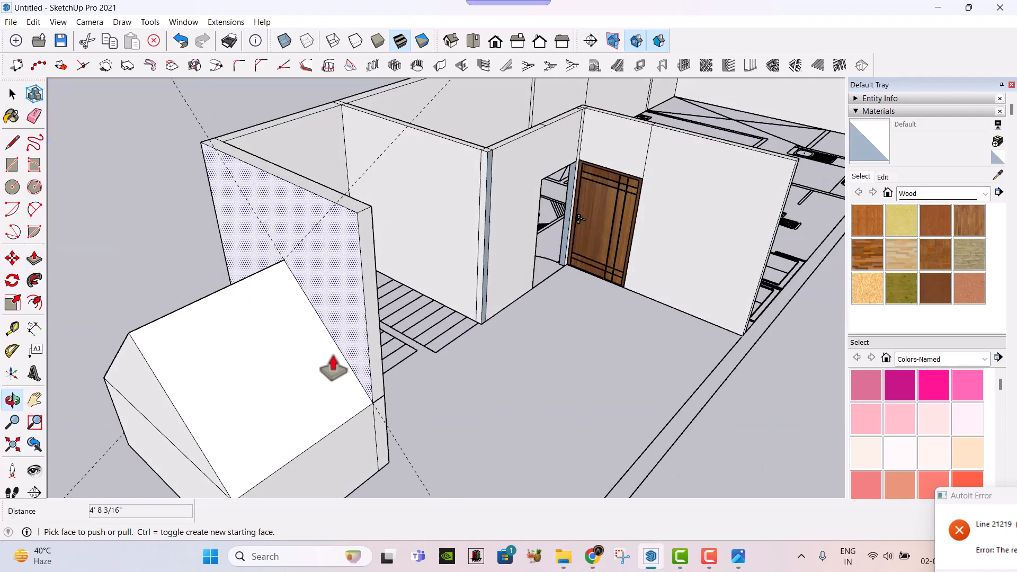
Erase the two 45-degree guide lines crossing the front wall.
scroll(349, 268, "up", 3)
middle_click_drag(349, 268, 327, 367)
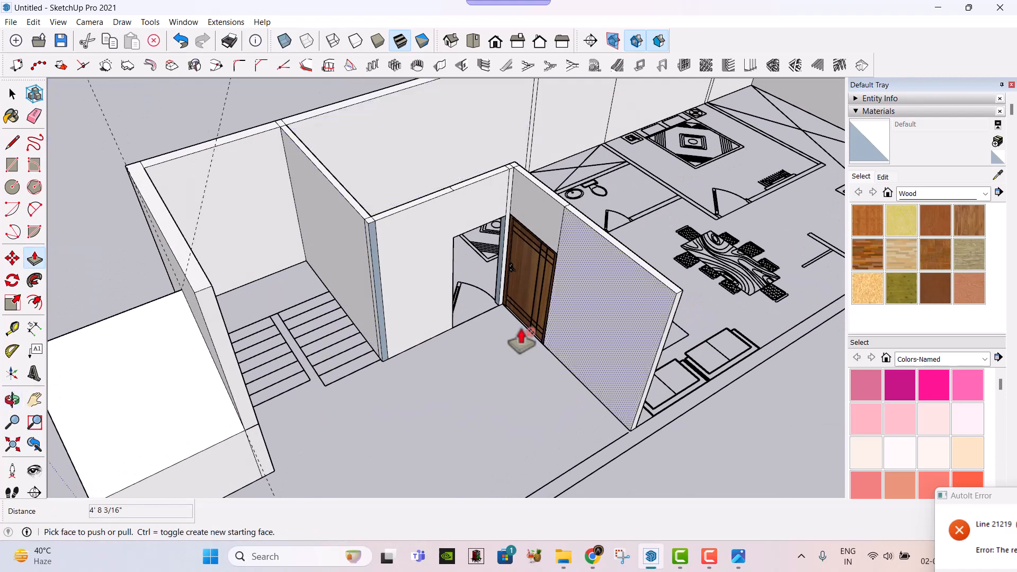
middle_click_drag(529, 270, 488, 284)
scroll(488, 283, "up", 3)
scroll(466, 254, "up", 2)
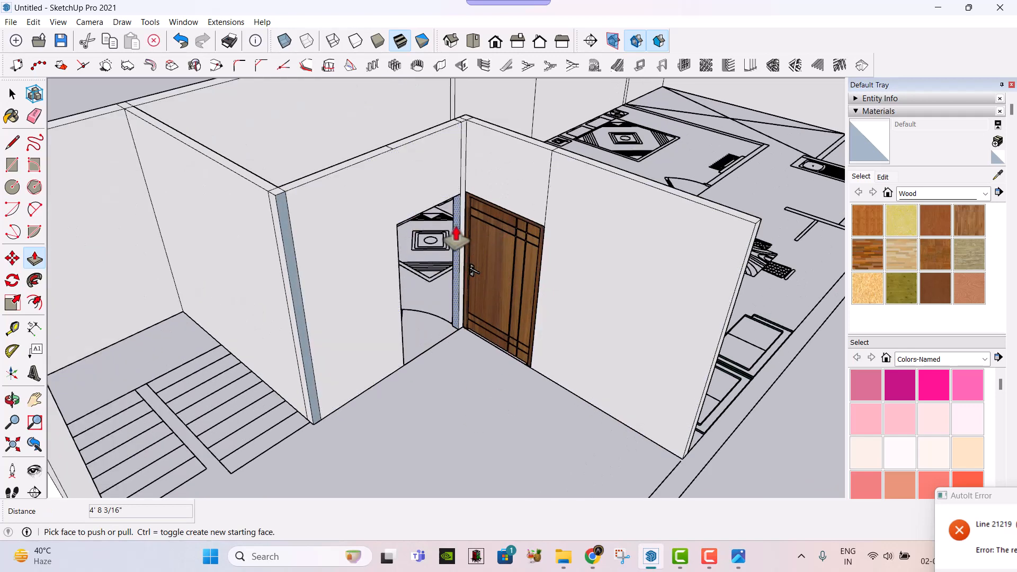
scroll(456, 270, "down", 4)
mouse_move(457, 270)
middle_mouse_down()
mouse_move(477, 193)
mouse_move(339, 148)
middle_mouse_up()
key("space")
key("e")
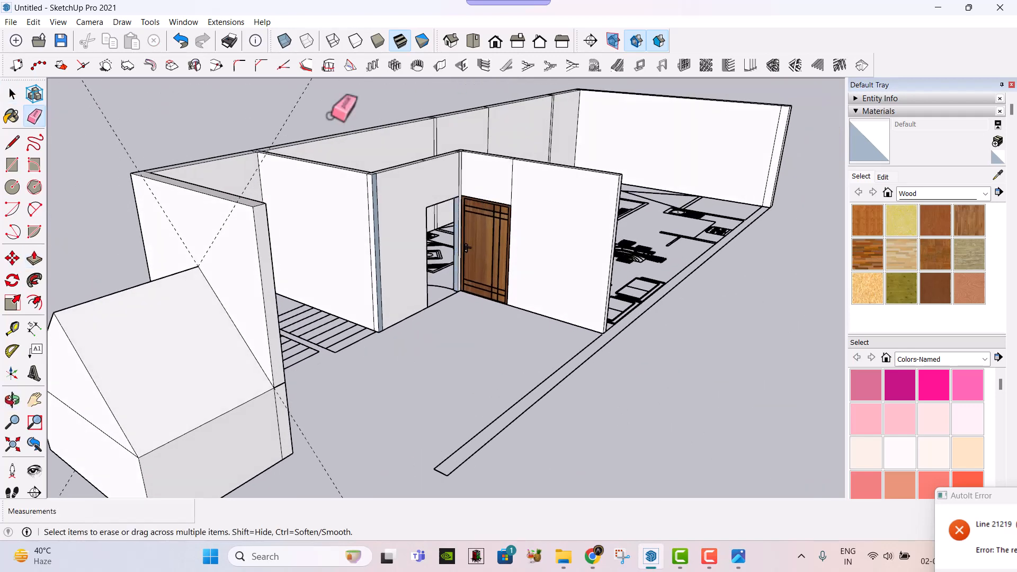
mouse_move(291, 106)
left_mouse_down()
mouse_move(183, 111)
mouse_move(64, 151)
left_mouse_up()
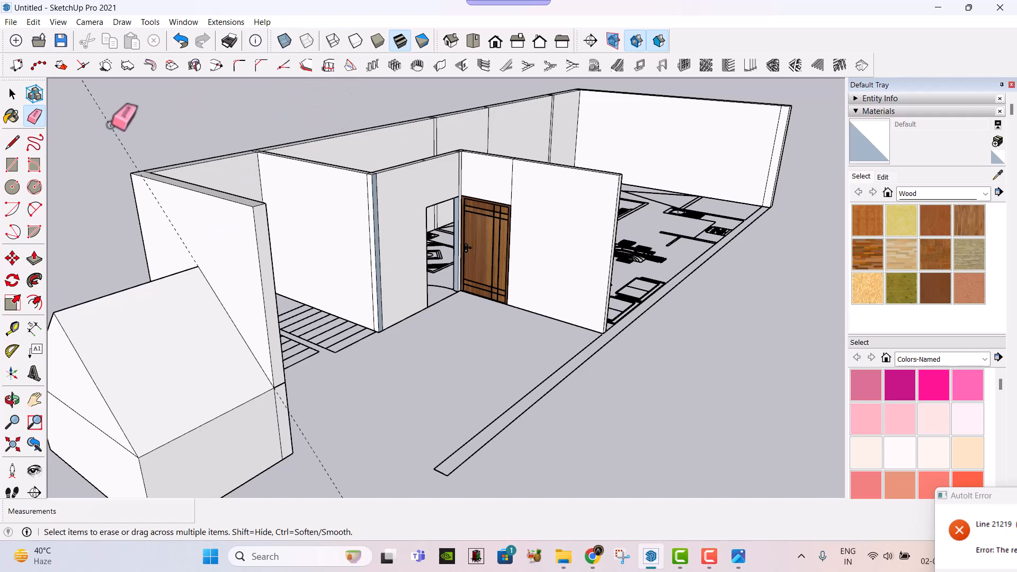